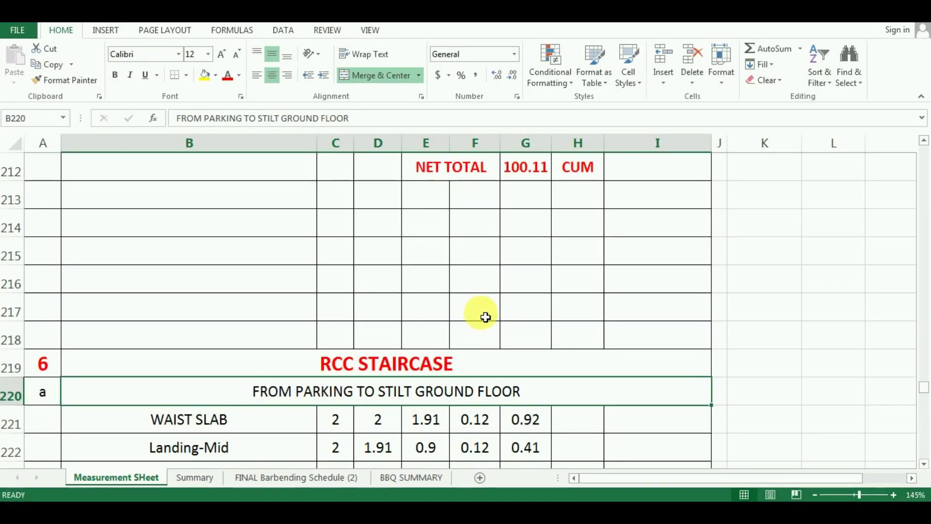
# Scroll up to review the RCC SLAB and PARKING FLOOR SLAB headings above the staircase section.
pyautogui.click(391, 364)
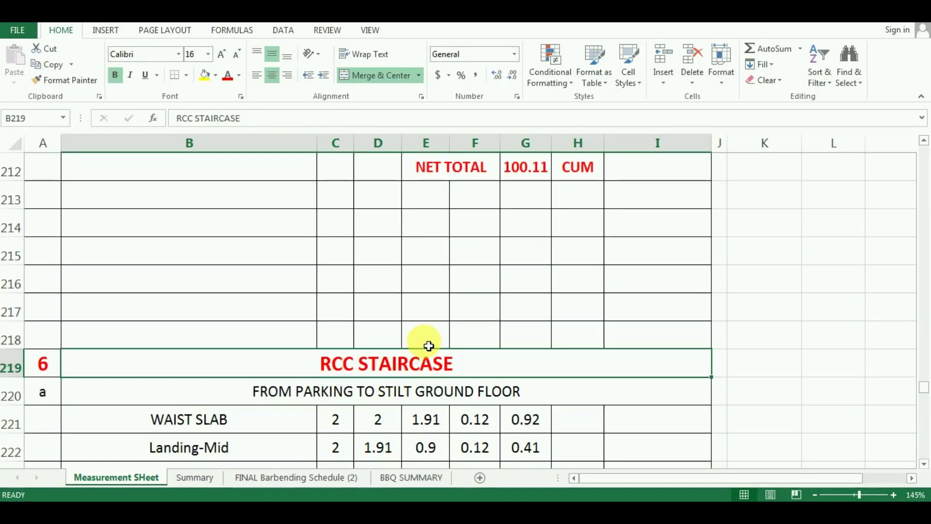
pyautogui.scroll(10, 428, 346)
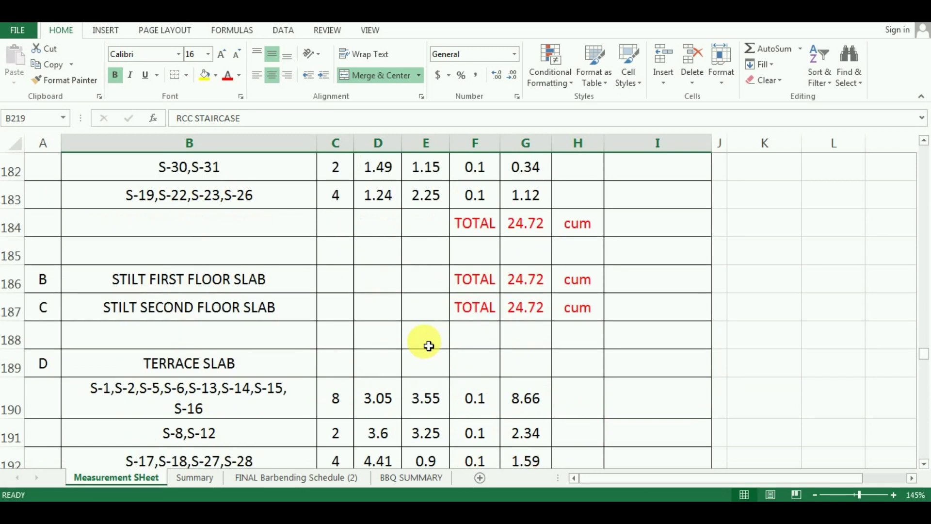
pyautogui.scroll(4, 429, 346)
pyautogui.click(221, 233)
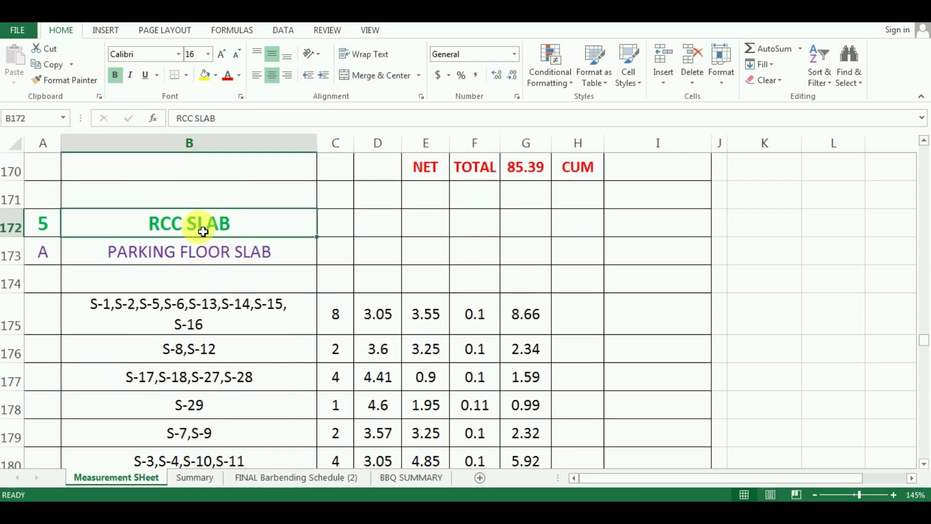
pyautogui.moveTo(46, 225); pyautogui.dragTo(207, 230)
pyautogui.click(207, 230)
# Return to the section 6 RCC STAIRCASE heading, then switch to the AutoCAD staircase drawing.
pyautogui.scroll(-12, 254, 257)
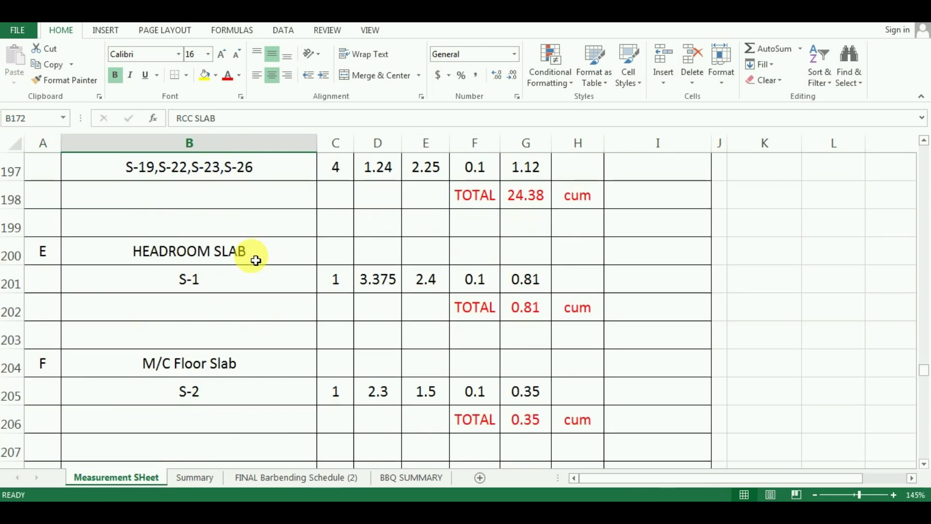
pyautogui.scroll(-4, 254, 259)
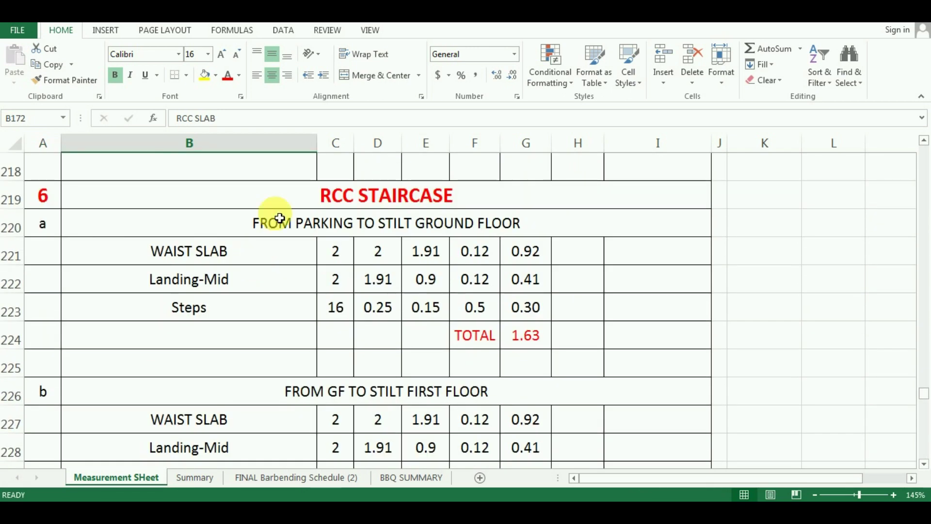
pyautogui.click(296, 197)
pyautogui.click(52, 197)
pyautogui.click(370, 201)
pyautogui.press('Down')
pyautogui.click(456, 198)
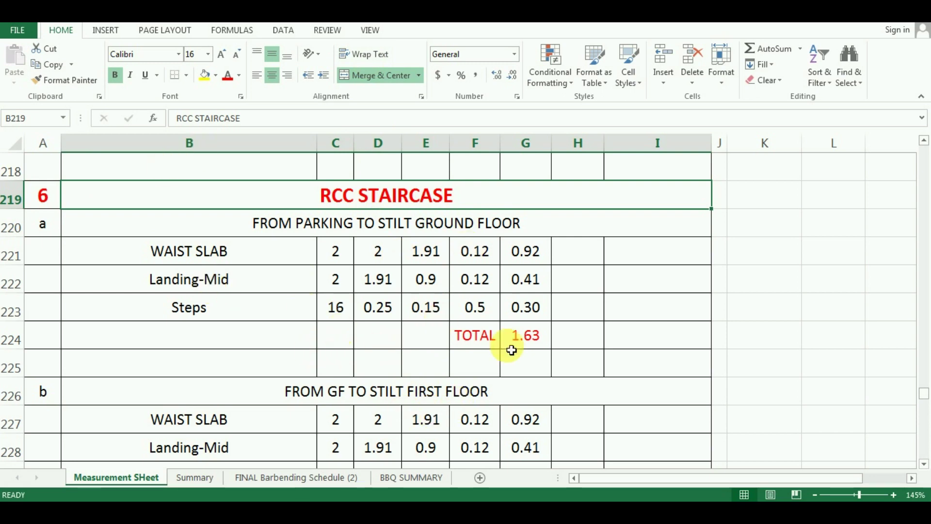
pyautogui.click(383, 501)
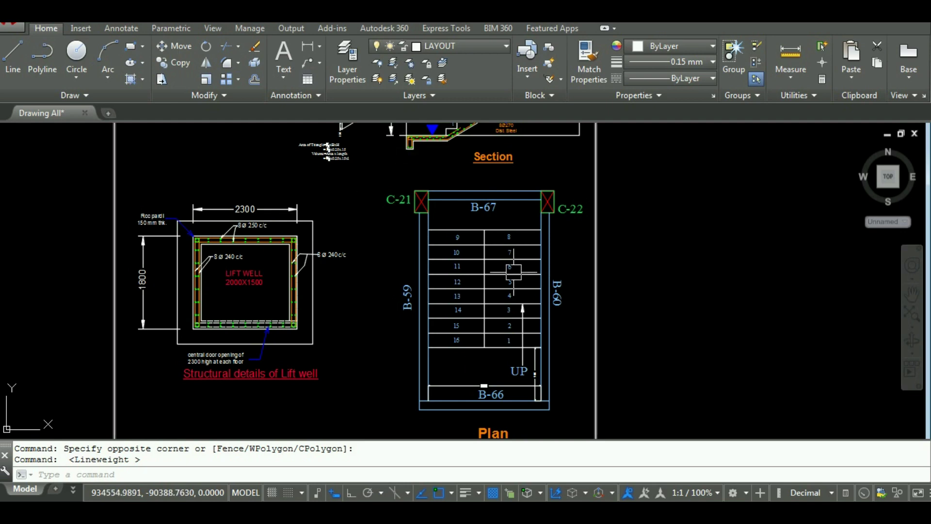
# Zoom out to the full sheet, then in on the stair section noting Riser = 150 mm and Tread = 250.
pyautogui.scroll(-5, 490, 344)
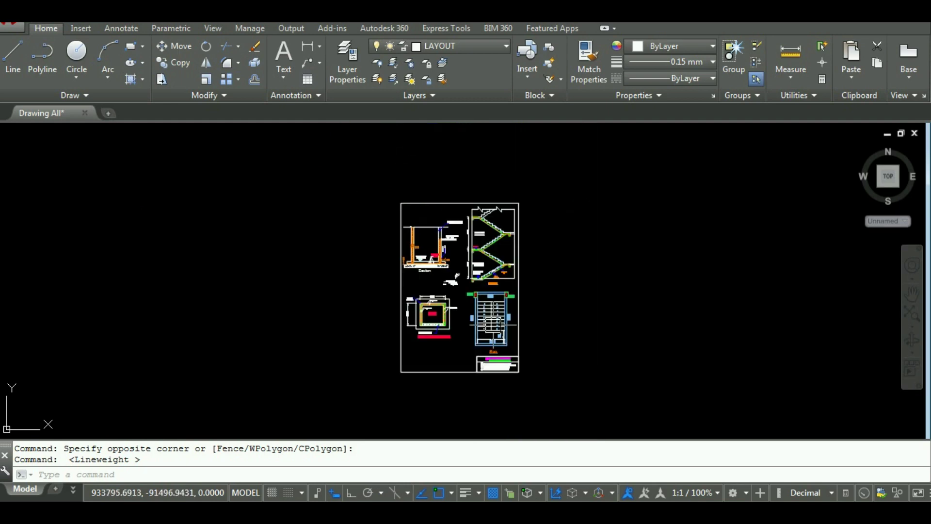
pyautogui.scroll(6, 510, 244)
pyautogui.scroll(2, 498, 224)
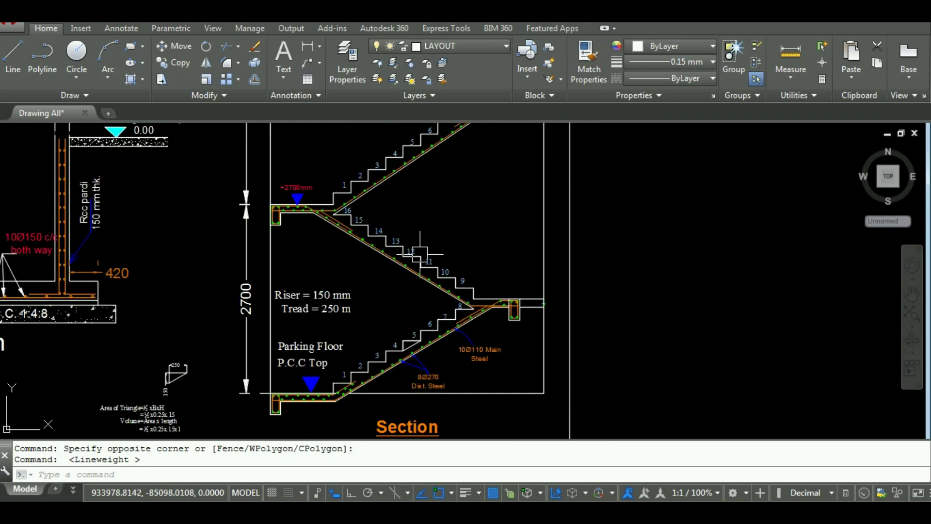
pyautogui.scroll(2, 281, 315)
pyautogui.scroll(2, 359, 281)
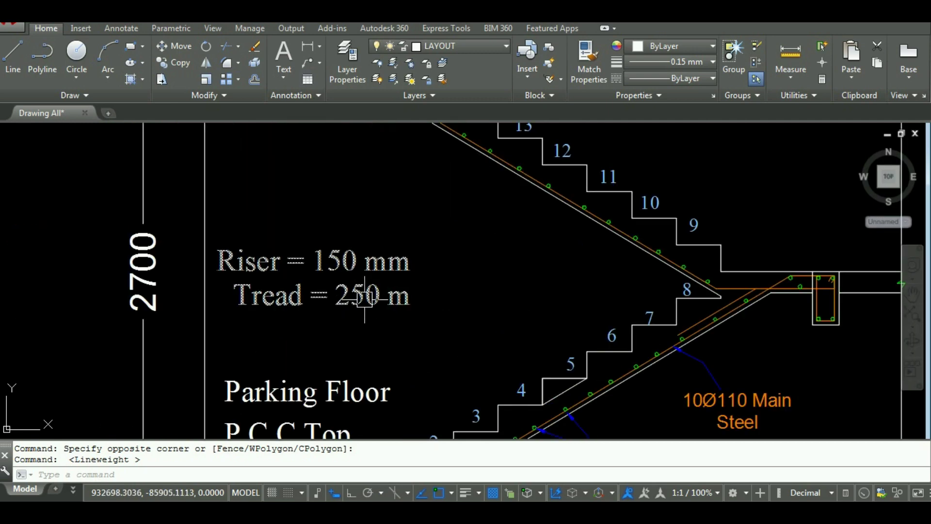
pyautogui.scroll(-2, 361, 265)
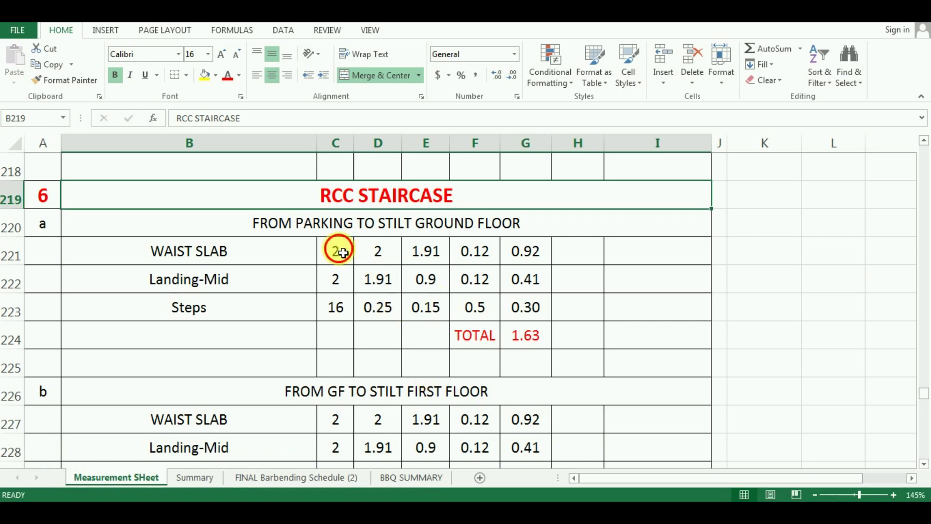
# Enter 1.91 as the mid-landing length in D222.
pyautogui.click(342, 252)
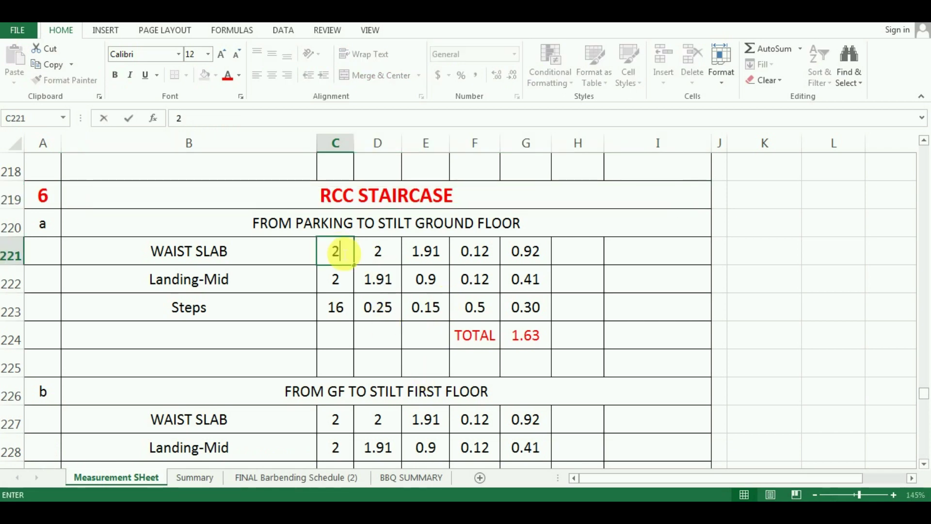
pyautogui.press('Down')
pyautogui.press('Down')
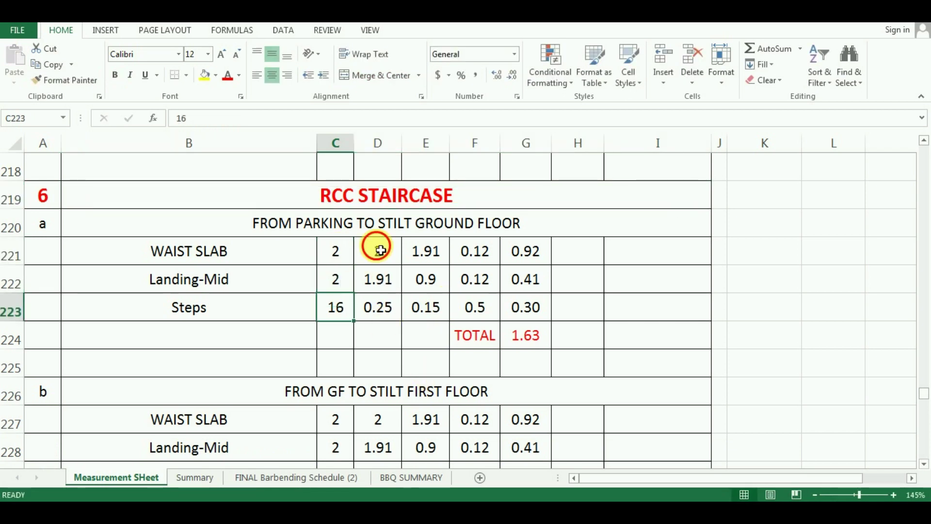
pyautogui.click(392, 253)
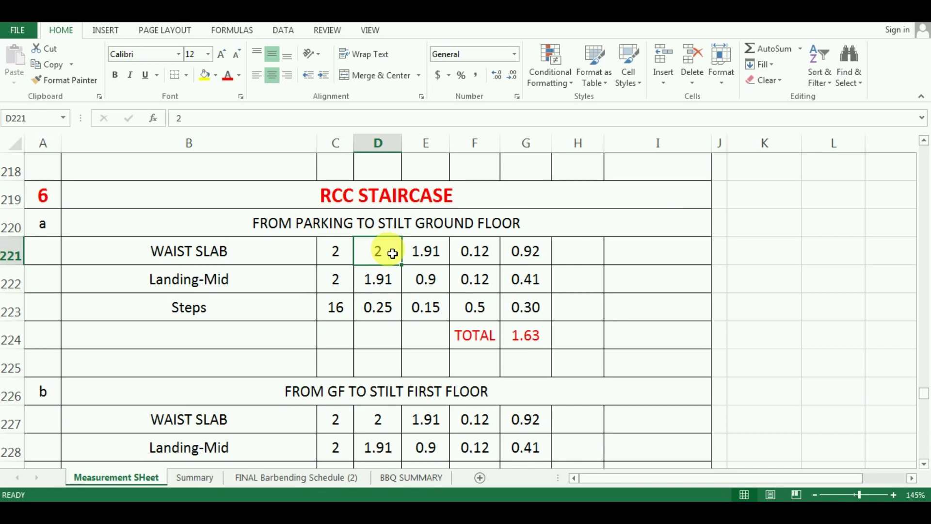
pyautogui.press('Return')
pyautogui.write('1.91')
pyautogui.press('Tab')
pyautogui.press('Up')
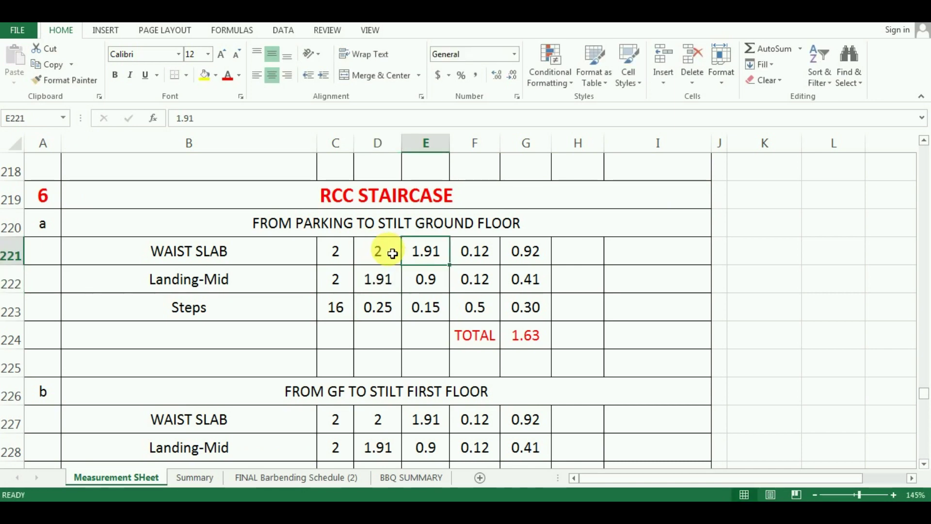
pyautogui.click(391, 252)
# Set the waist slab width to 1.91 and the landing width to 0.9.
pyautogui.click(281, 262)
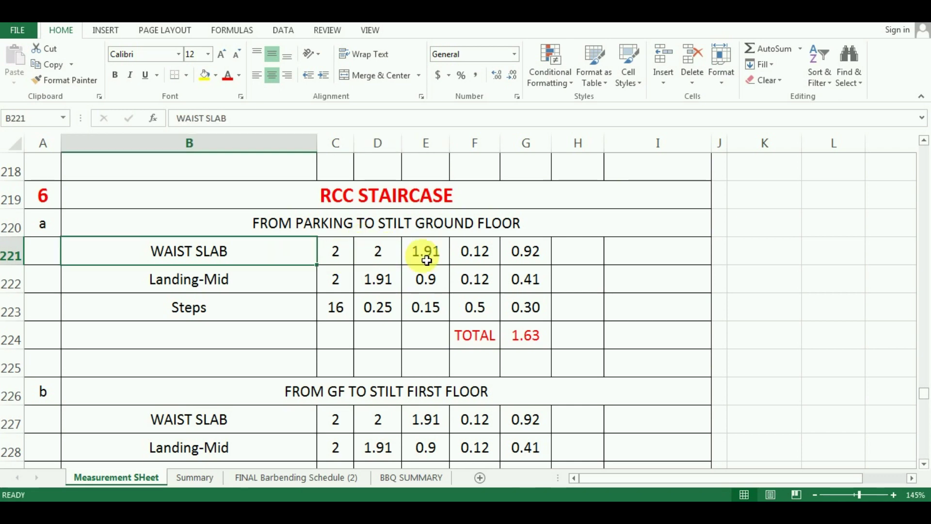
pyautogui.click(430, 258)
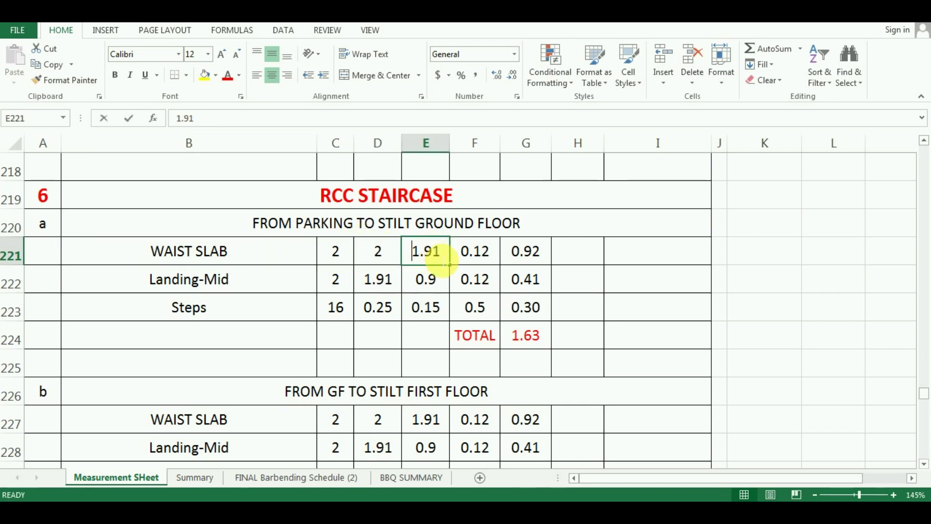
pyautogui.write('1.91')
pyautogui.press('Return')
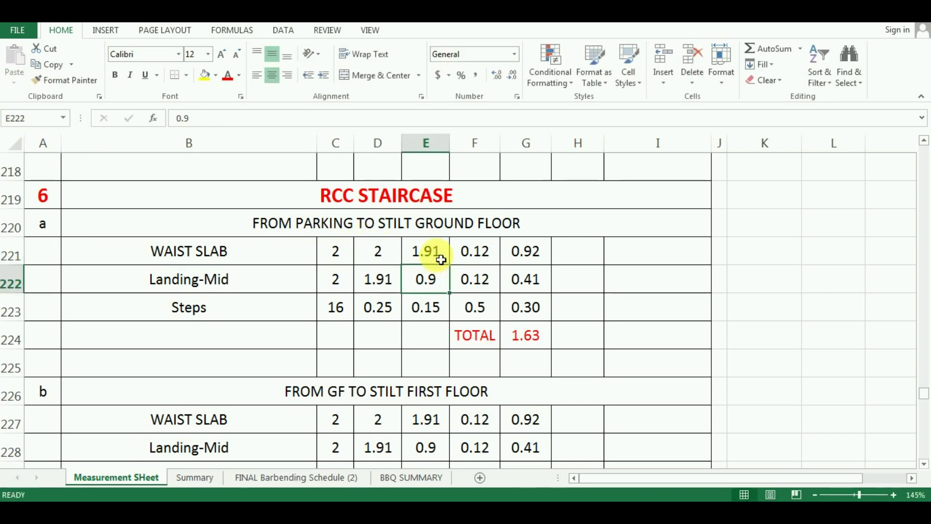
pyautogui.write('0')
pyautogui.press('Return')
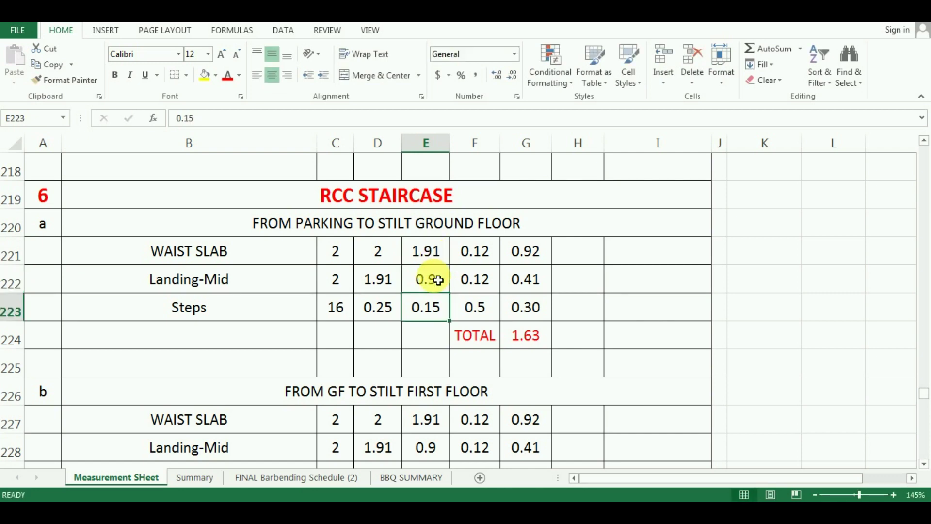
pyautogui.click(438, 280)
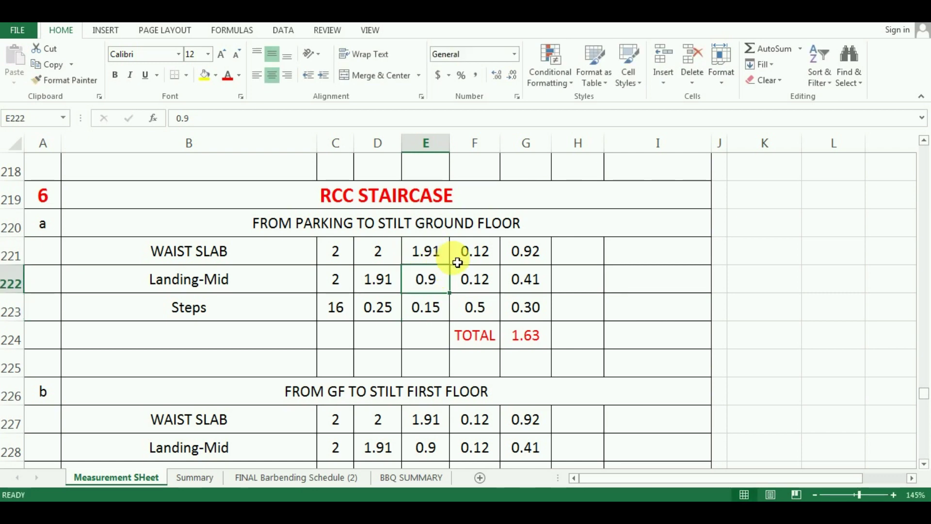
# Enter the waist slab thickness and a 0.12 landing thickness, then review C221:F222.
pyautogui.click(477, 260)
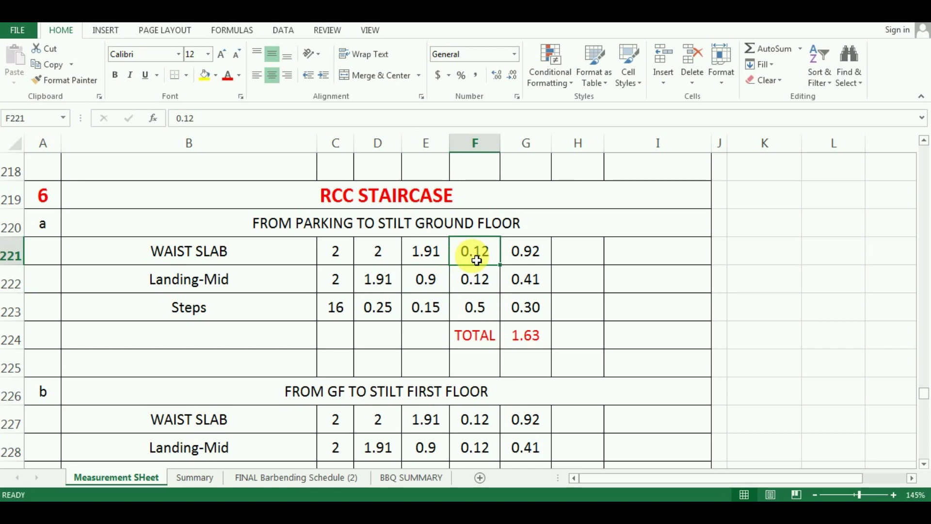
pyautogui.write('0')
pyautogui.press('Return')
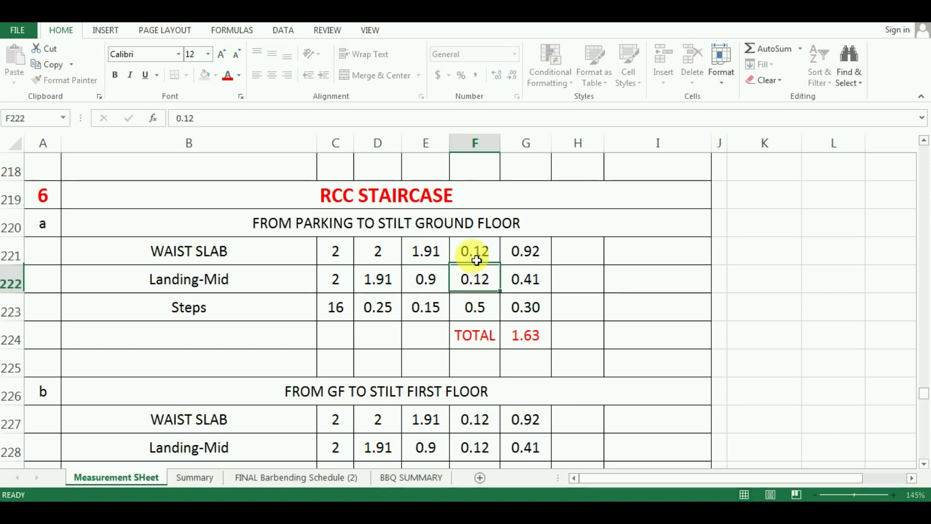
pyautogui.write('0.12')
pyautogui.click(478, 280)
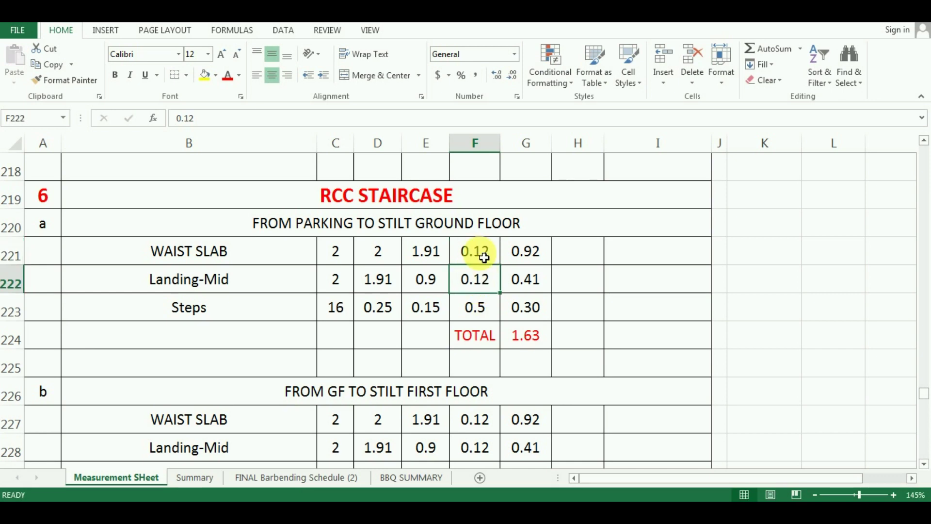
pyautogui.moveTo(321, 262); pyautogui.dragTo(461, 266)
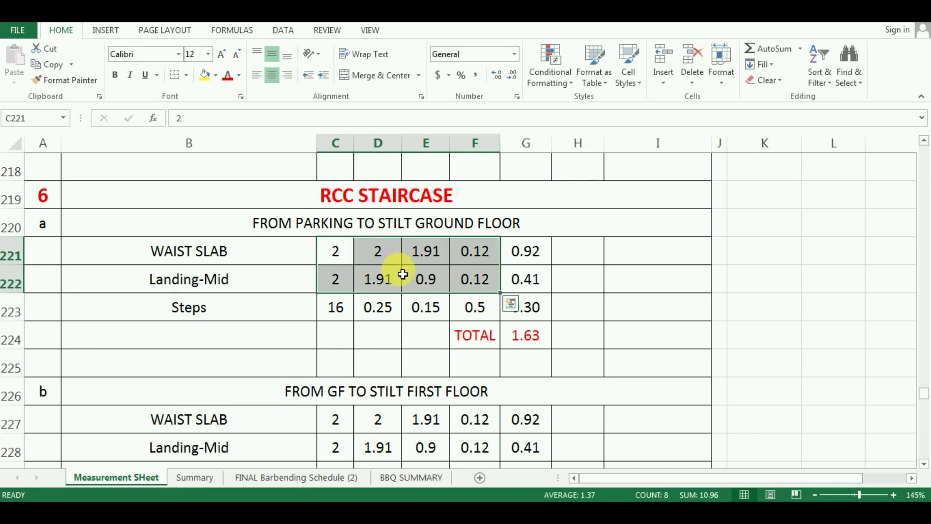
pyautogui.click(267, 302)
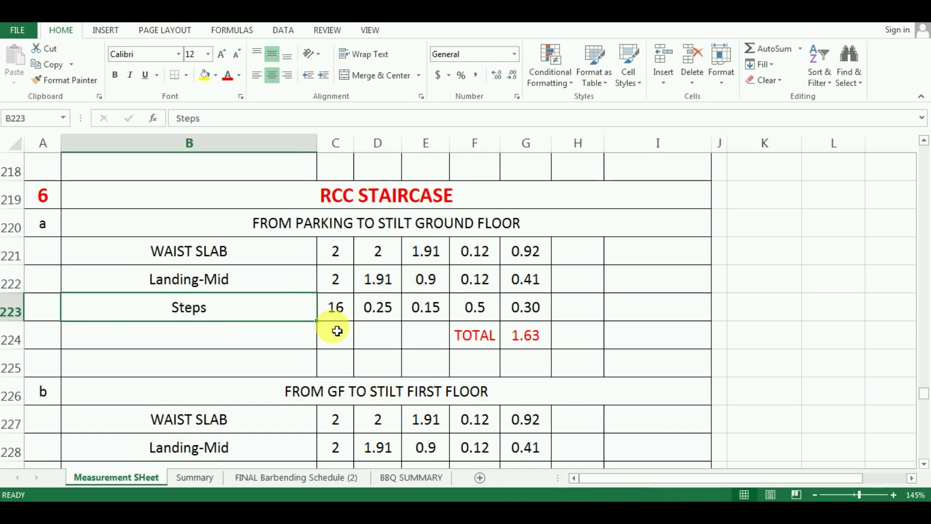
# Select the step count 16 in the Steps row before checking the staircase section.
pyautogui.click(345, 312)
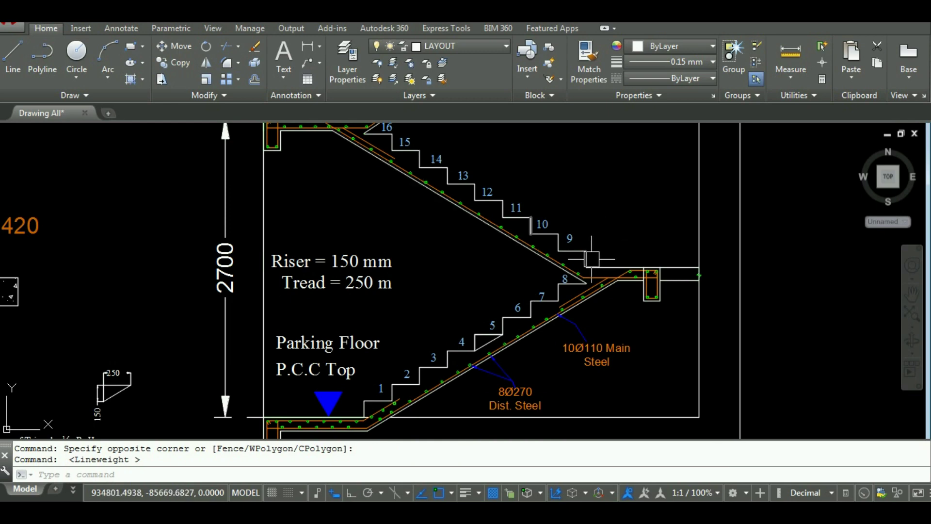
pyautogui.click(437, 484)
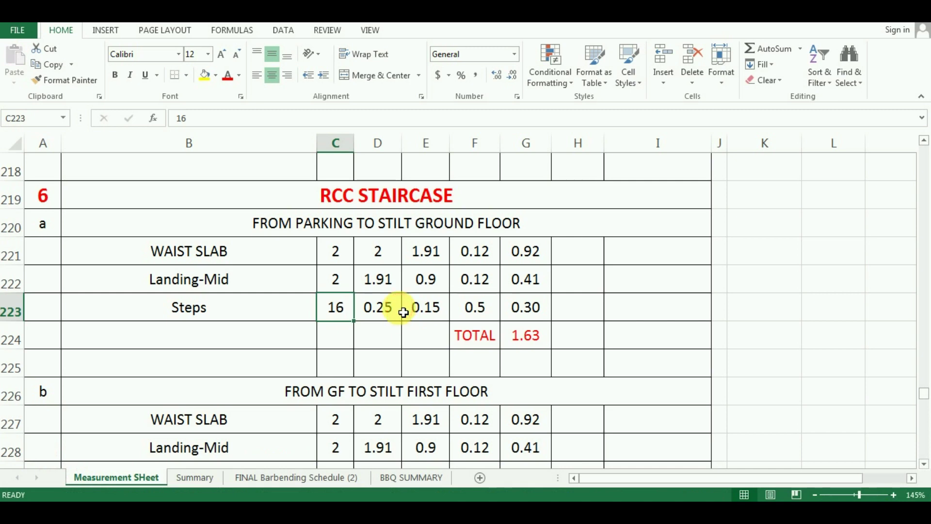
pyautogui.click(395, 311)
pyautogui.click(421, 310)
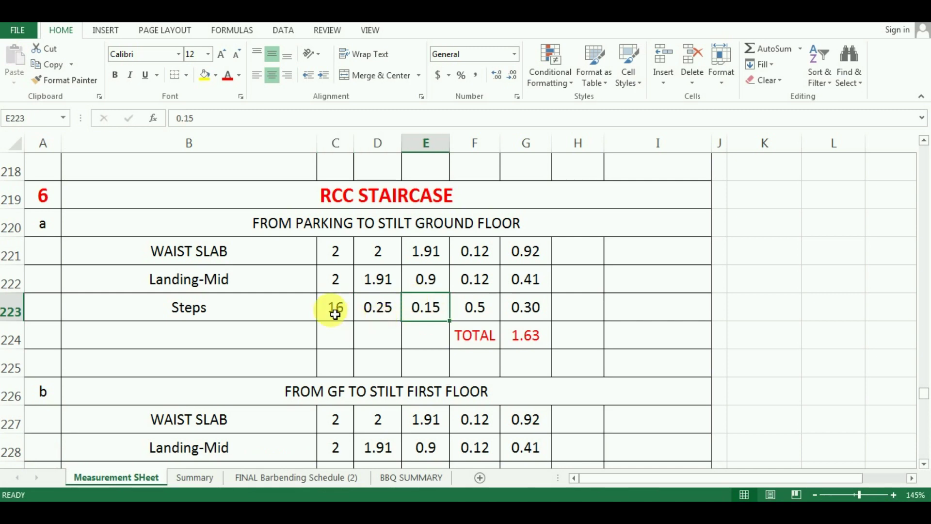
pyautogui.click(295, 319)
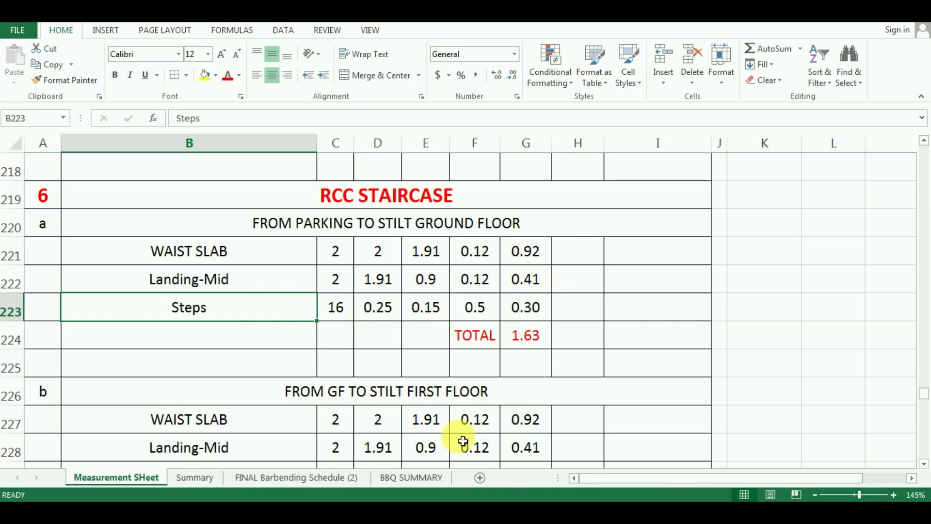
# Zoom AutoCAD onto the step triangle notes: area ½ × 0.25 × 0.15 and volume × 1.
pyautogui.click(387, 499)
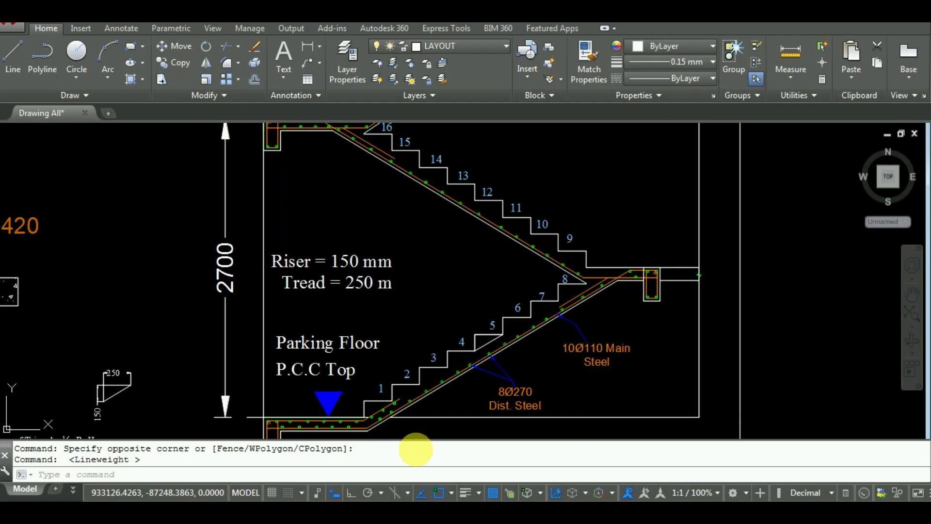
pyautogui.scroll(-3, 473, 216)
pyautogui.scroll(10, 387, 258)
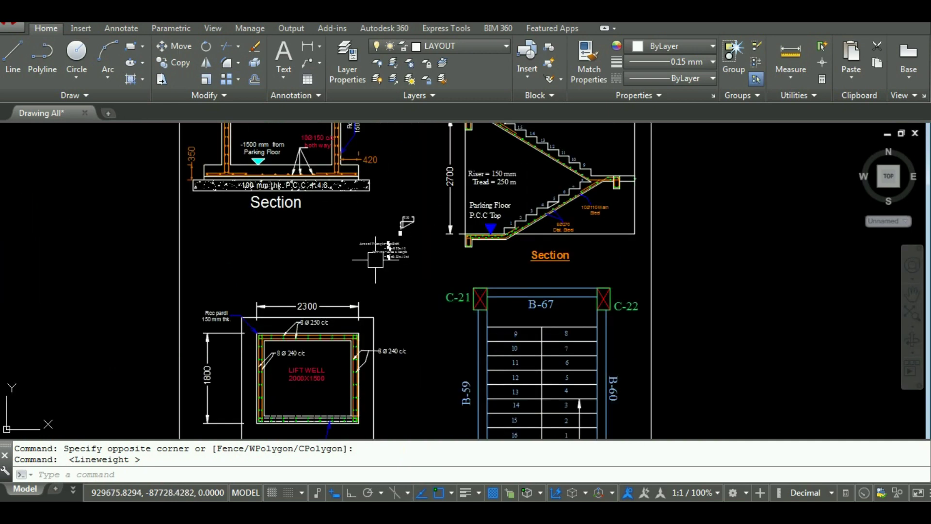
pyautogui.scroll(-2, 538, 240)
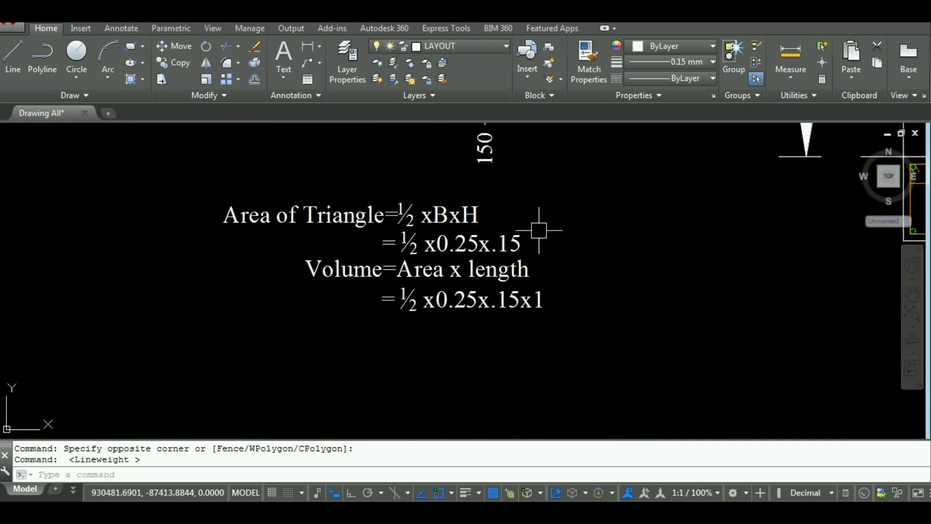
pyautogui.scroll(2, 412, 173)
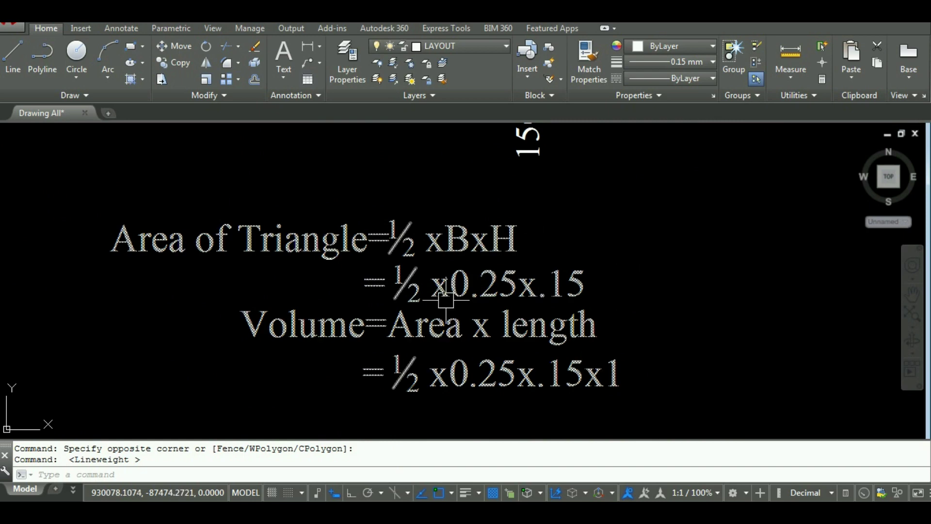
pyautogui.scroll(-2, 476, 288)
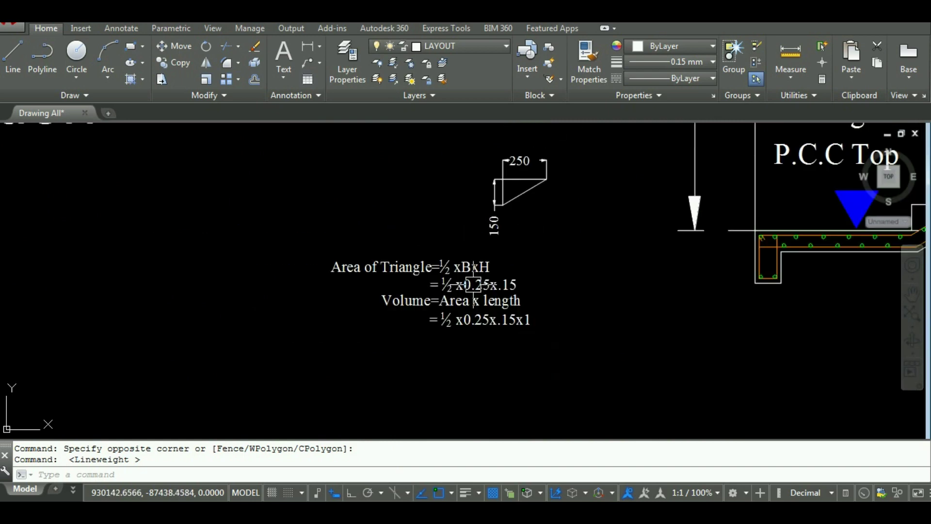
pyautogui.scroll(2, 532, 175)
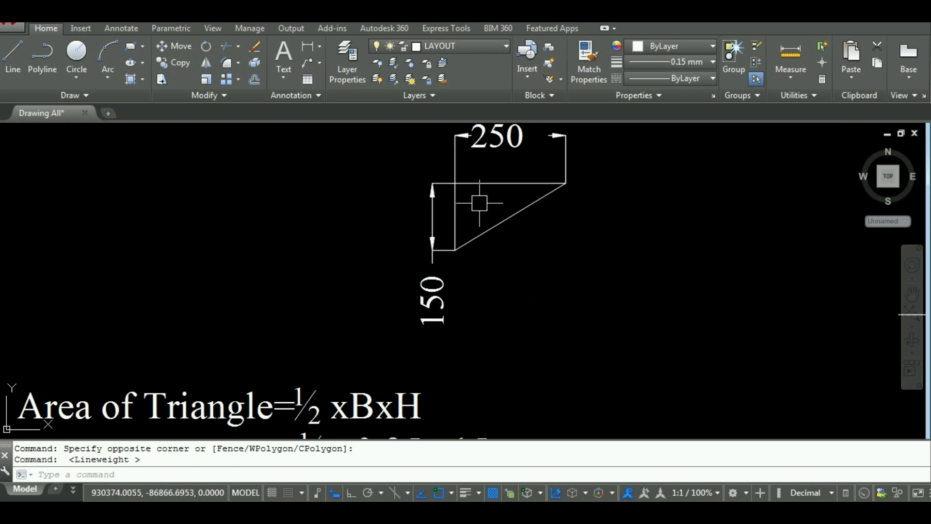
pyautogui.scroll(-2, 479, 203)
pyautogui.scroll(3, 420, 354)
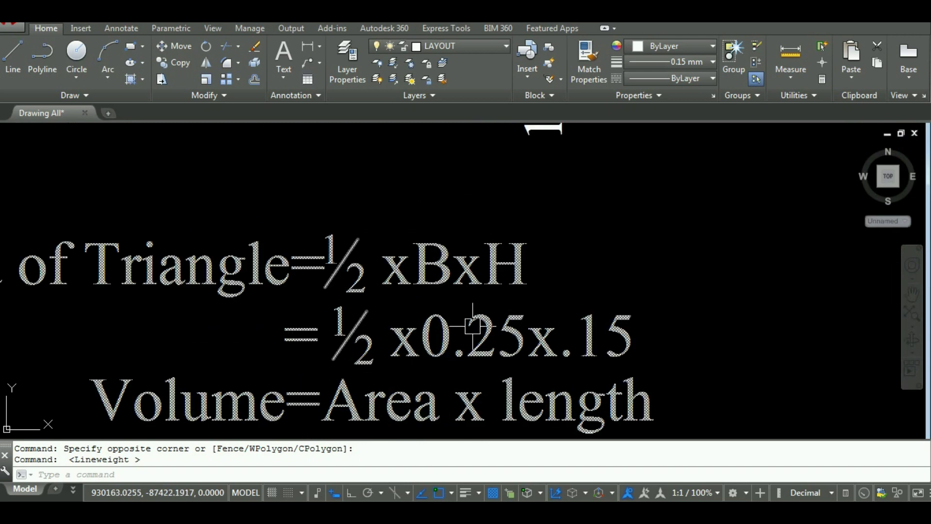
# Enter the 0.5 half factor in F223 beside the 0.25 tread and 0.15 riser.
pyautogui.scroll(-3, 473, 326)
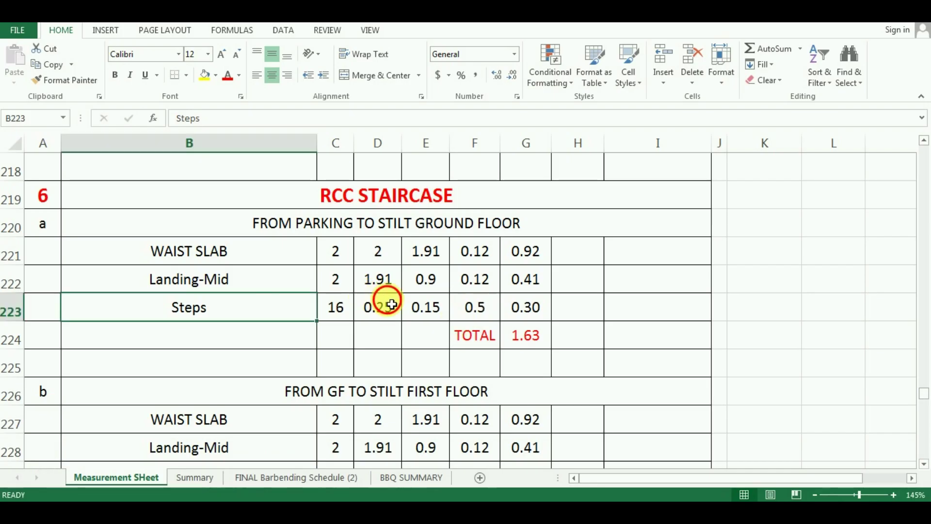
pyautogui.click(392, 304)
pyautogui.click(426, 304)
pyautogui.click(476, 306)
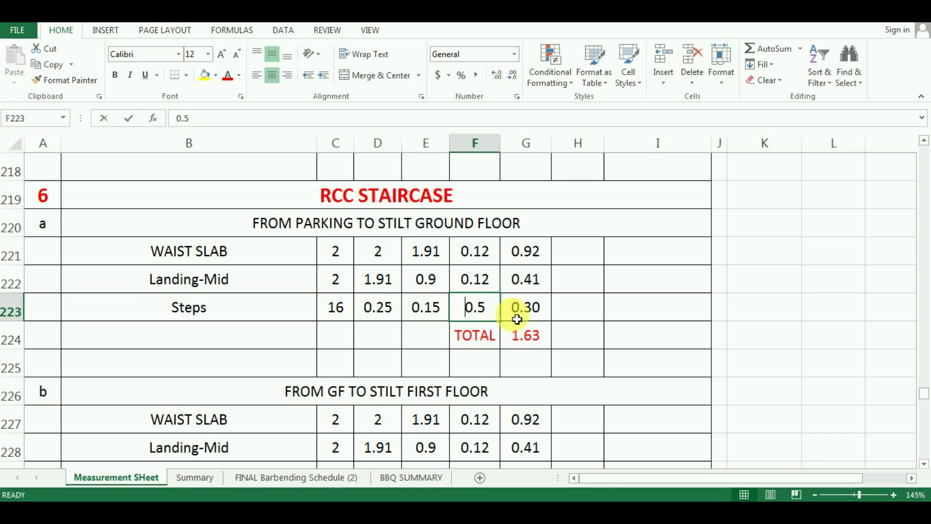
pyautogui.write('0.')
pyautogui.press('Left')
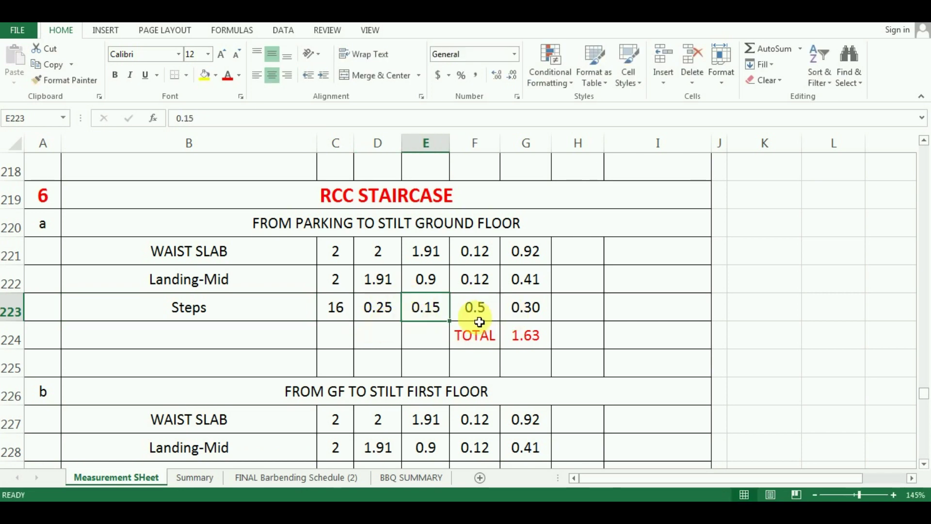
pyautogui.click(477, 319)
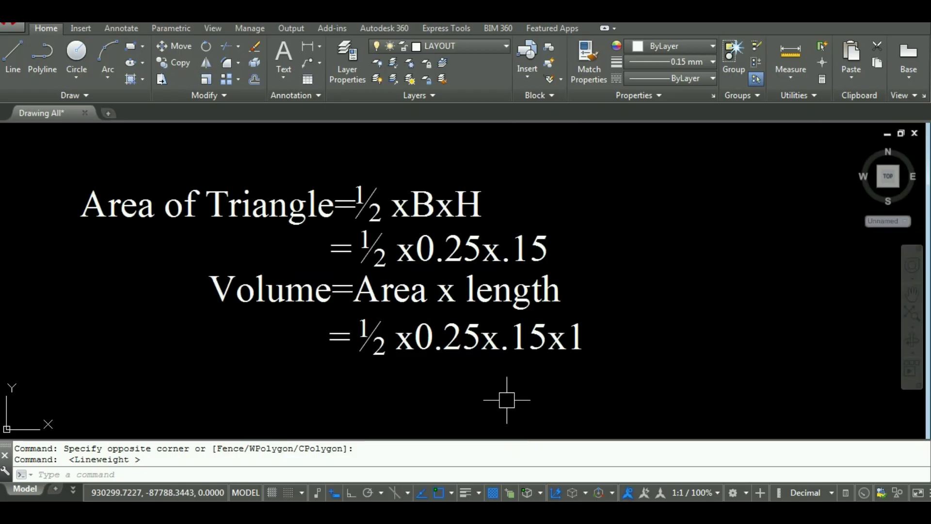
# Verify G223's formula =C223*D223*E223*F223*1 against the Steps factors in C223:F223.
pyautogui.scroll(2, 495, 384)
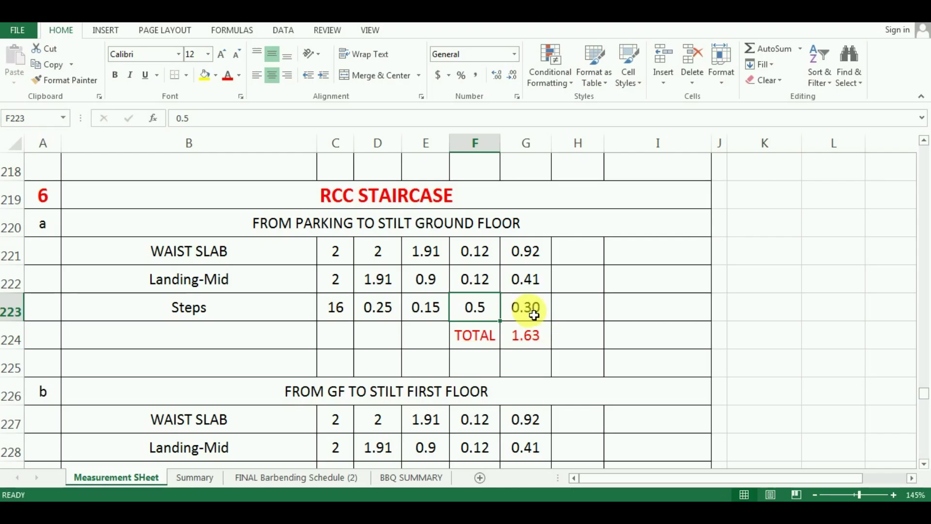
pyautogui.click(533, 316)
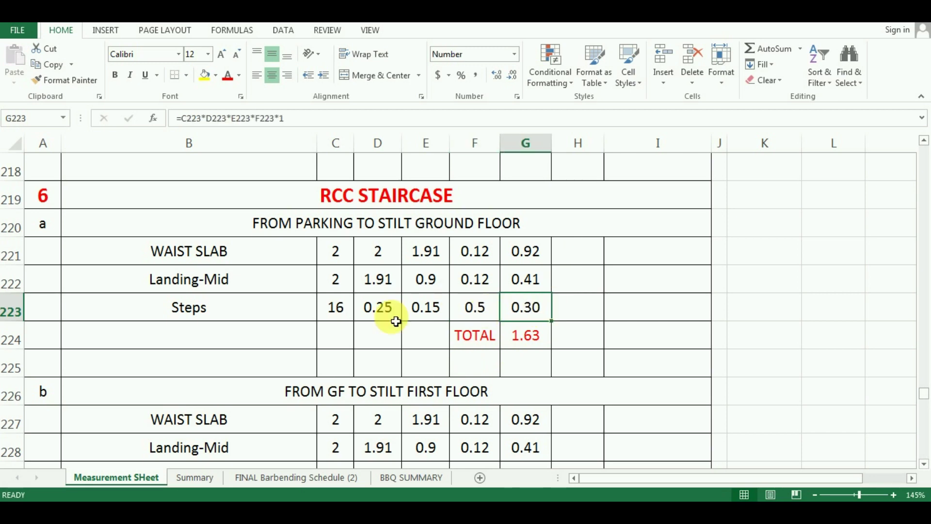
pyautogui.click(371, 315)
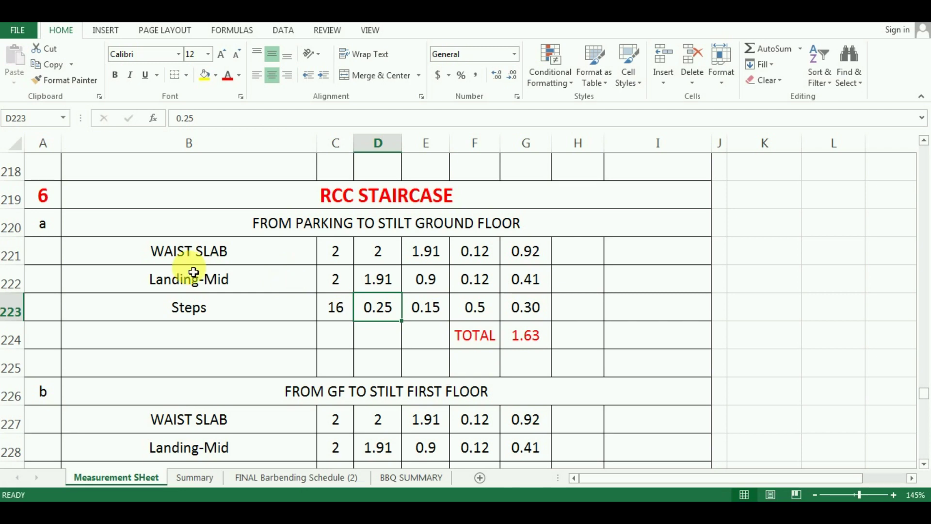
pyautogui.click(341, 312)
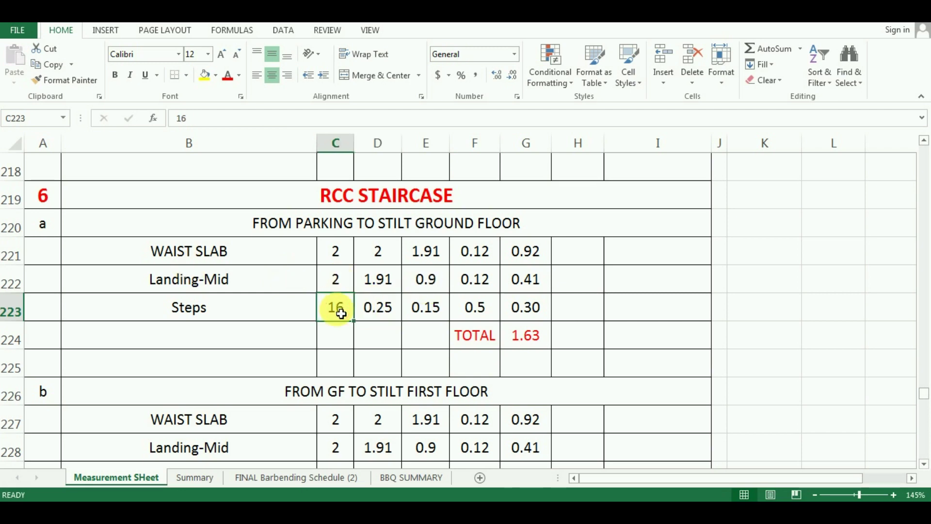
pyautogui.click(379, 307)
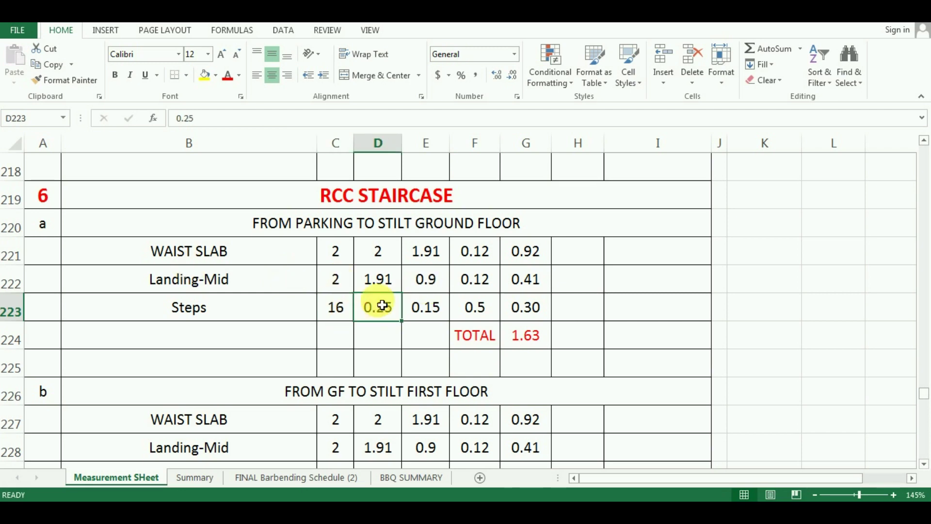
pyautogui.click(431, 311)
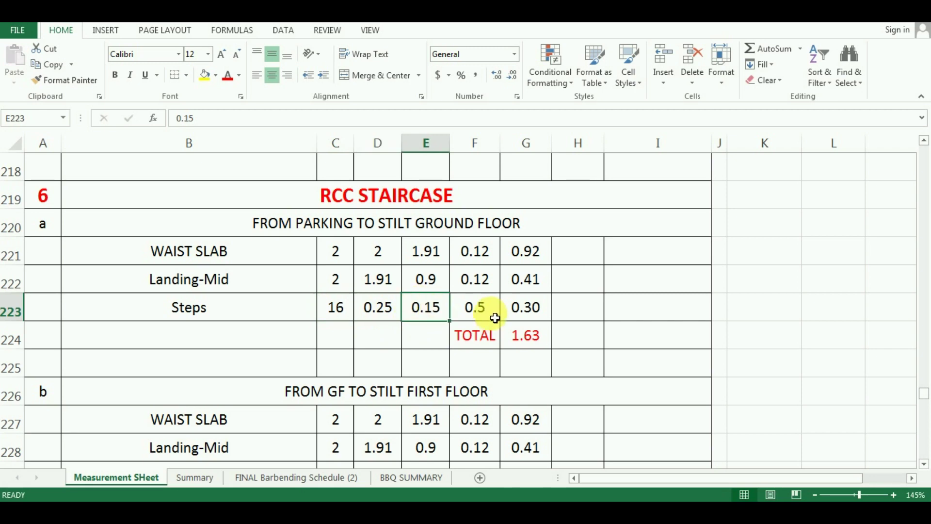
pyautogui.click(491, 316)
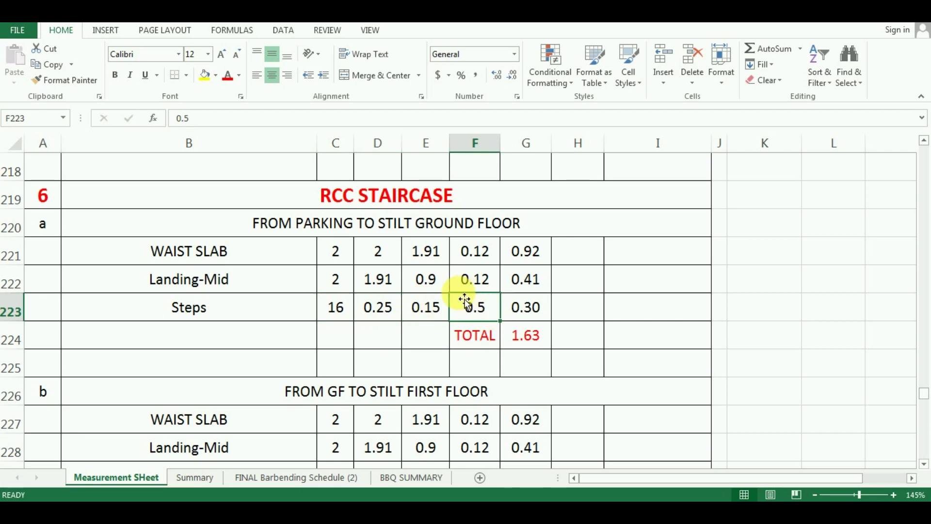
pyautogui.click(534, 312)
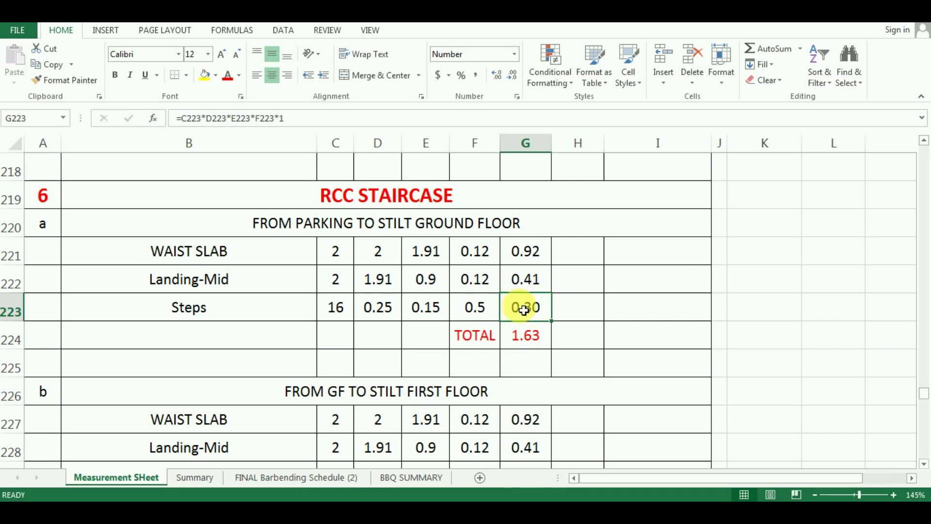
pyautogui.moveTo(344, 309); pyautogui.dragTo(474, 307)
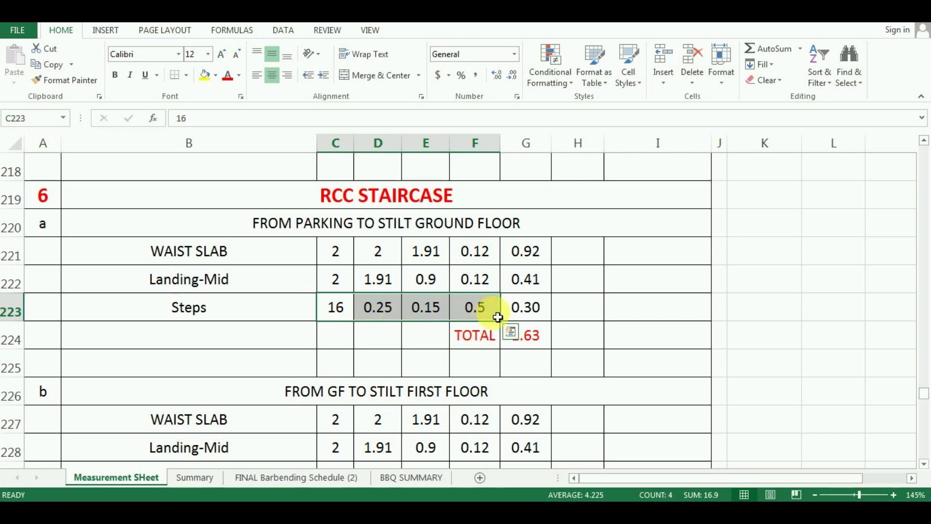
# Edit G223 to =C223*D223*E223*F223*1 so the Steps volume reads 0.30.
pyautogui.click(545, 318)
pyautogui.doubleClick(545, 318)
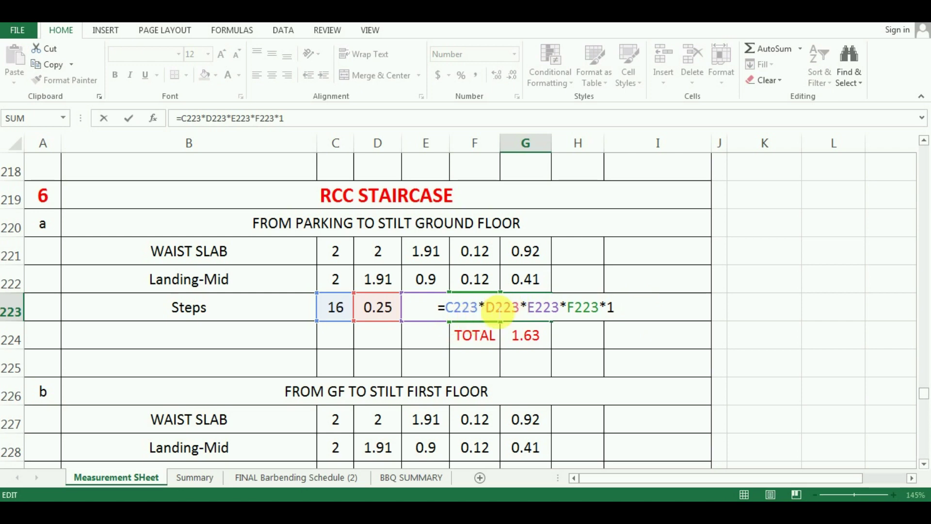
pyautogui.click(506, 307)
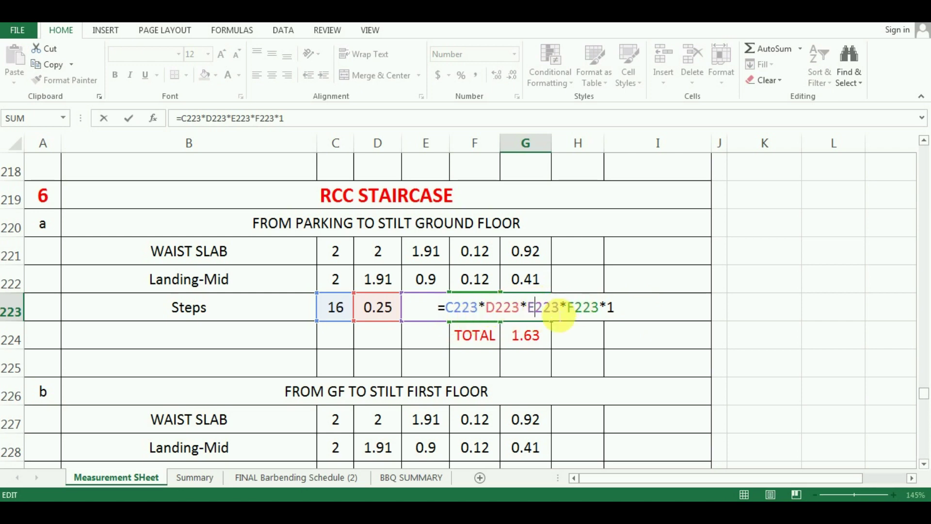
pyautogui.click(590, 310)
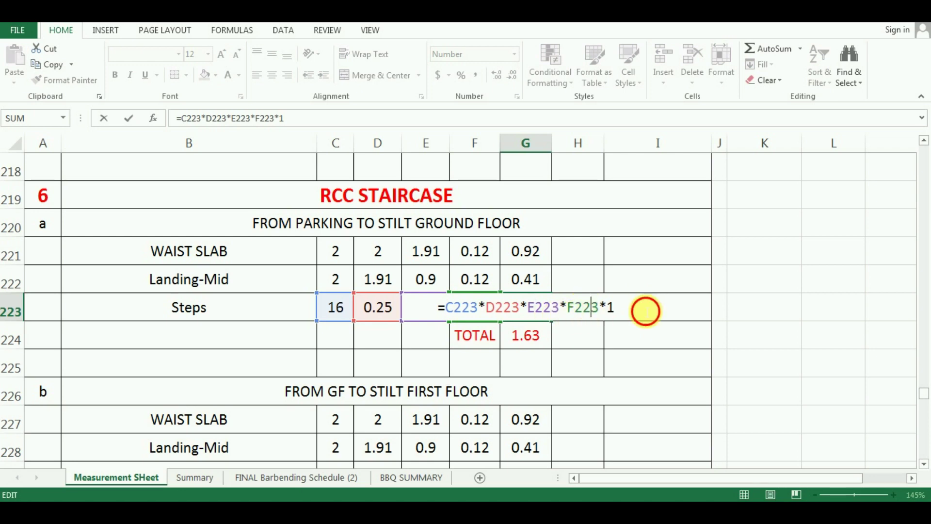
pyautogui.click(628, 311)
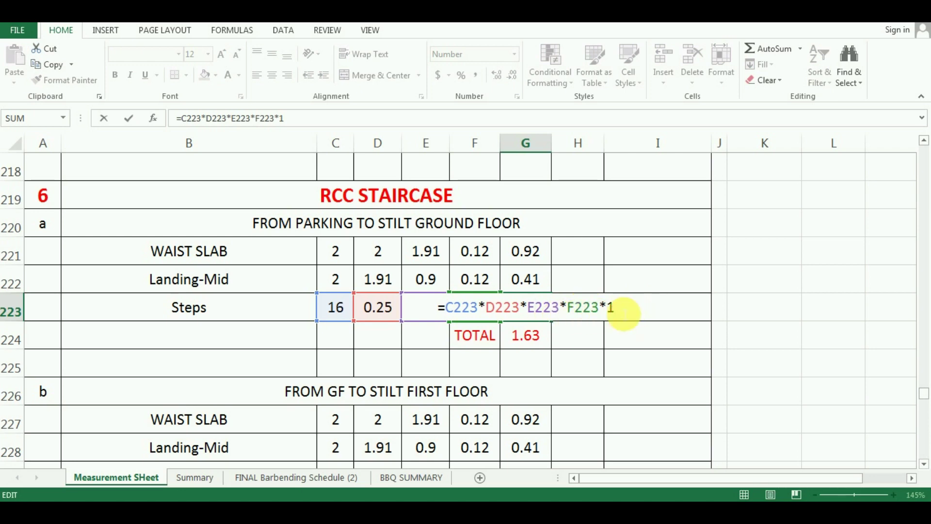
pyautogui.press('Return')
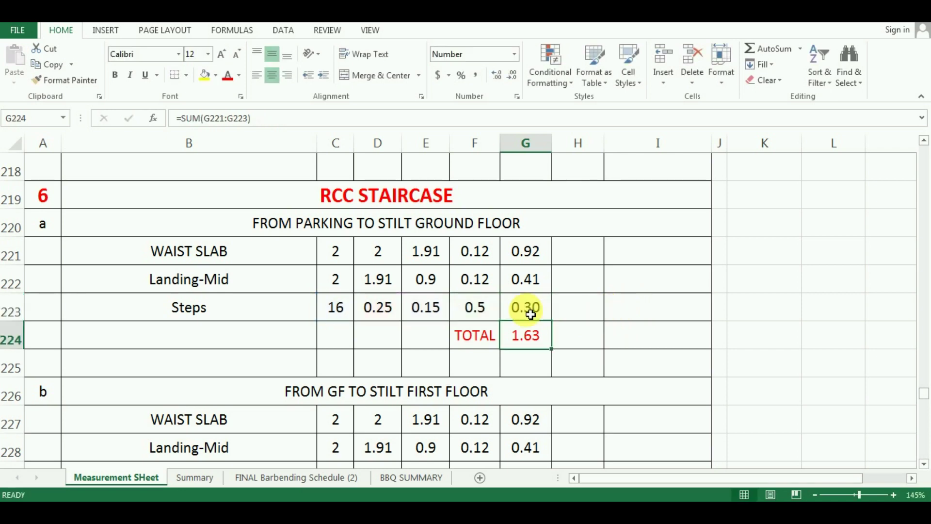
pyautogui.click(530, 314)
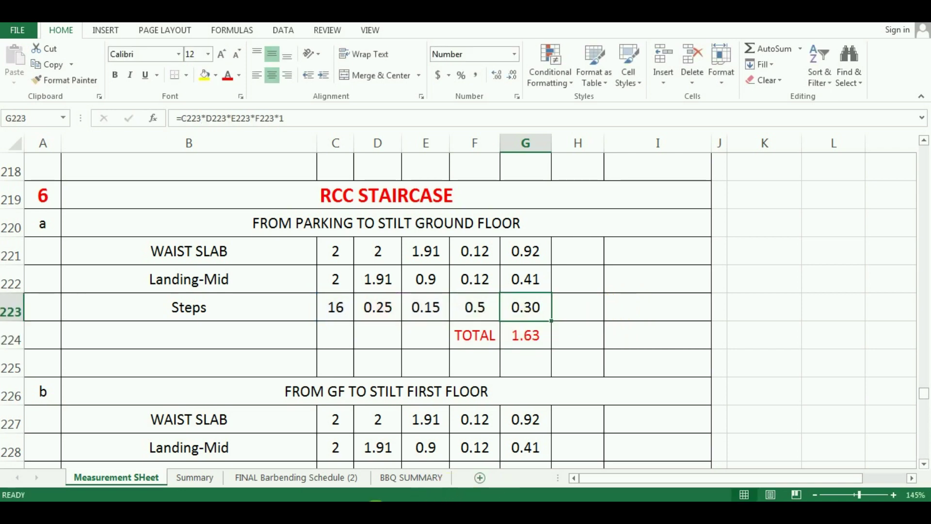
# Compare the 0.30 Steps volume with the AutoCAD triangle volume note.
pyautogui.moveTo(376, 499)
pyautogui.click(427, 478)
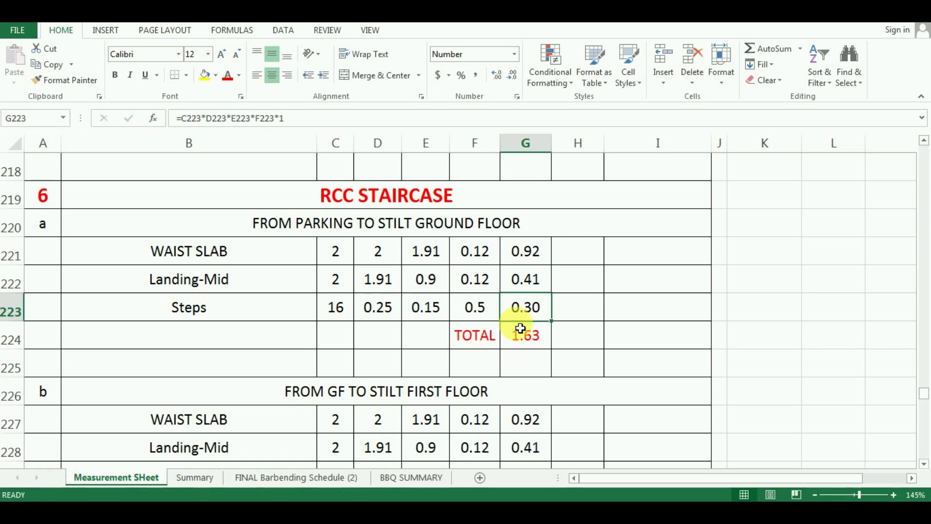
pyautogui.press('Down')
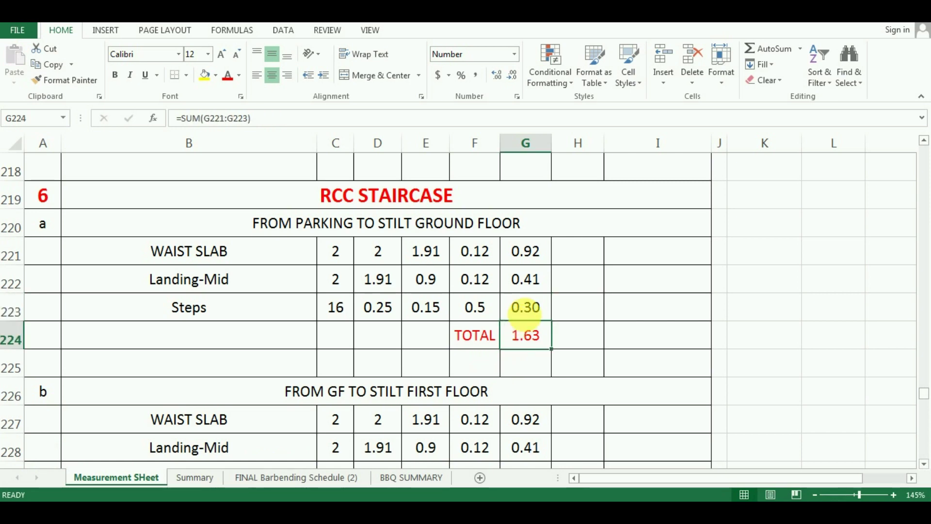
pyautogui.click(530, 311)
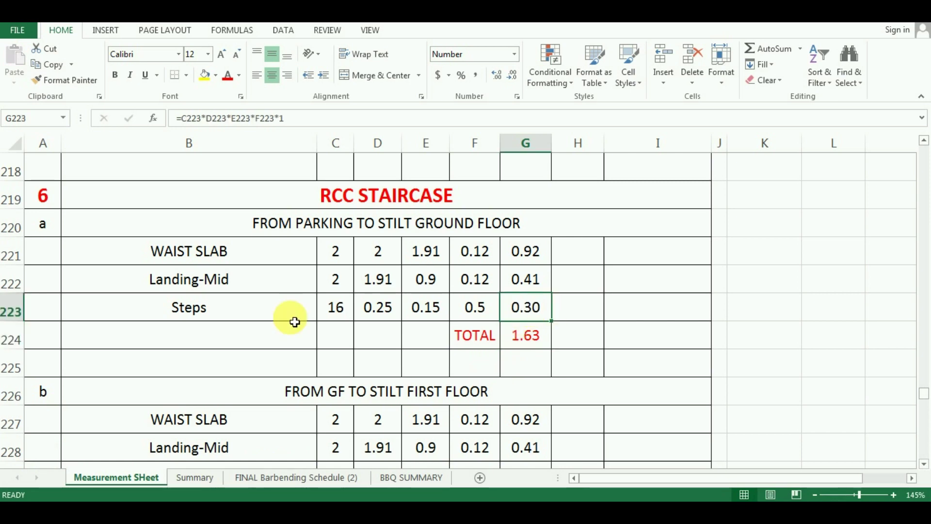
pyautogui.click(252, 289)
pyautogui.click(272, 252)
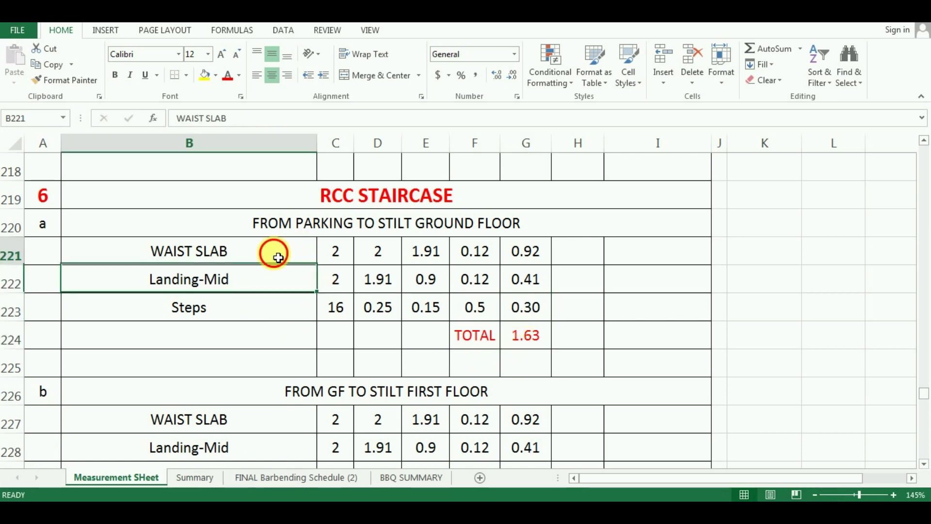
pyautogui.doubleClick(526, 251)
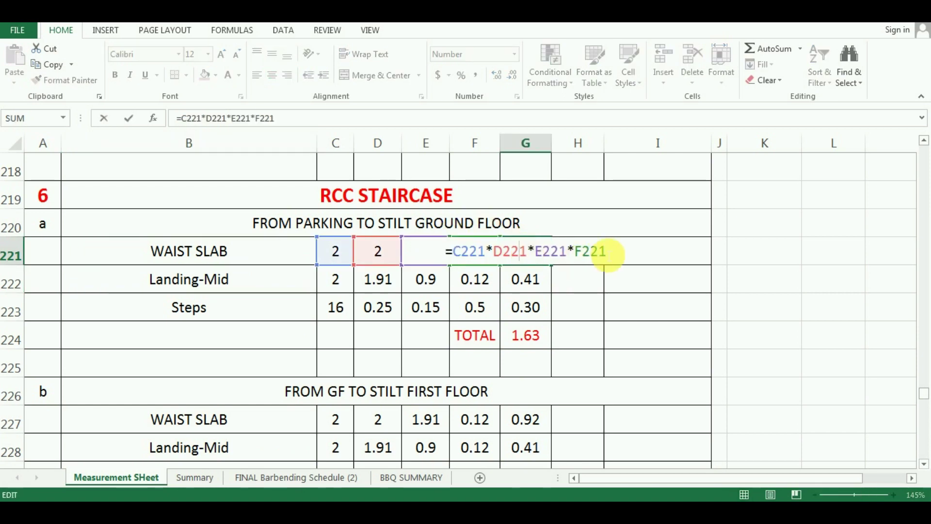
pyautogui.click(598, 252)
pyautogui.click(629, 256)
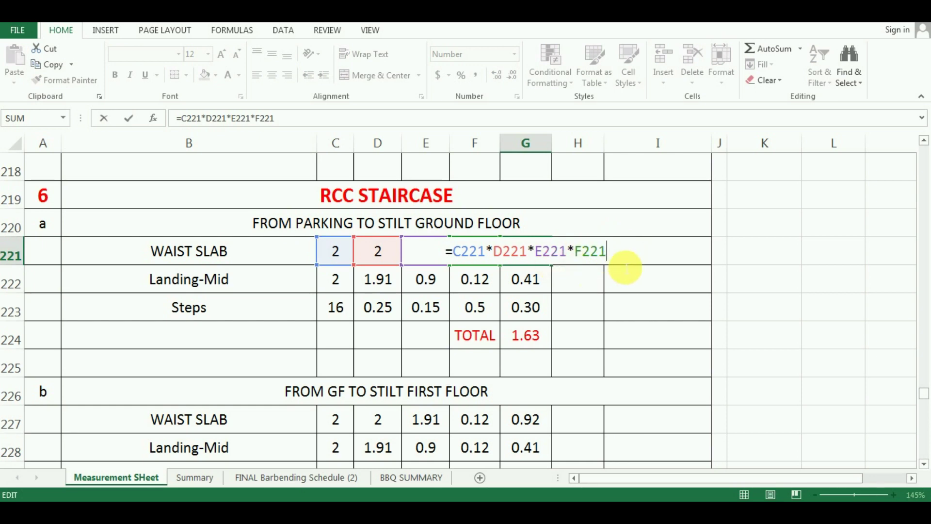
pyautogui.press('Return')
pyautogui.click(544, 260)
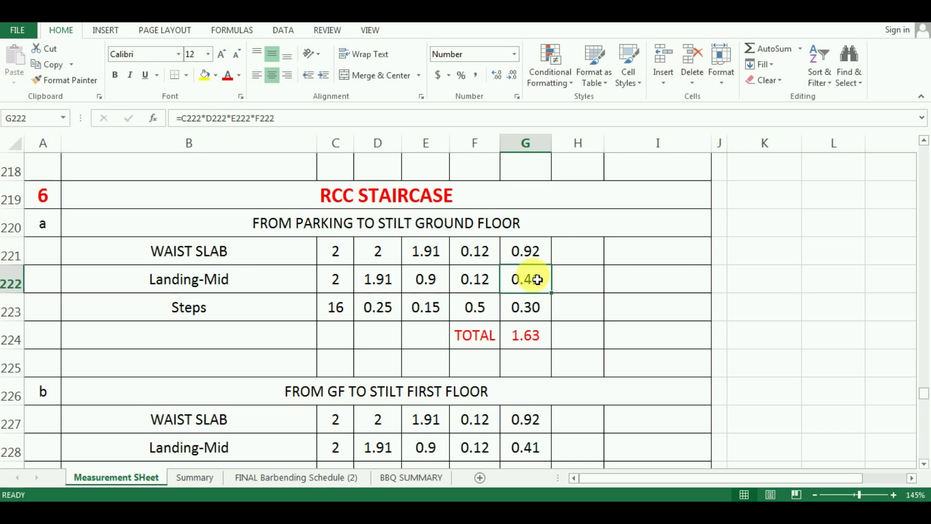
pyautogui.click(227, 280)
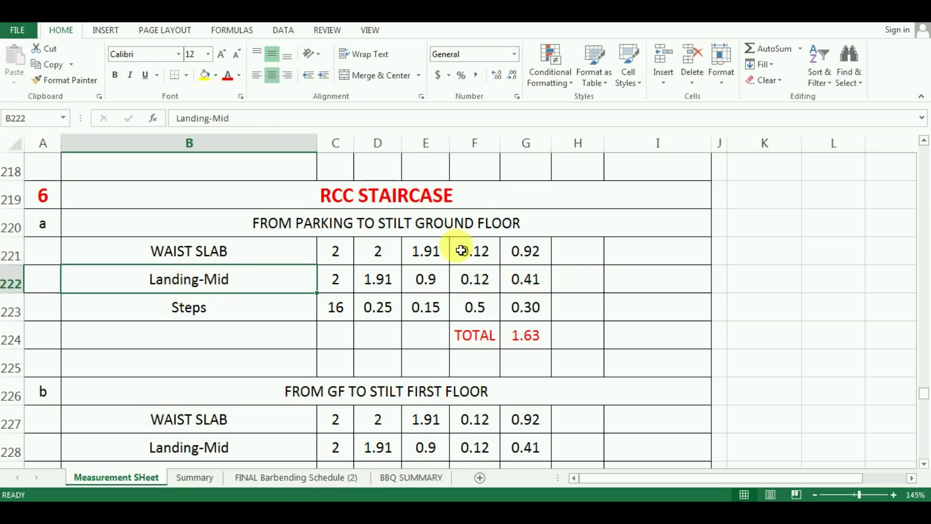
pyautogui.doubleClick(525, 276)
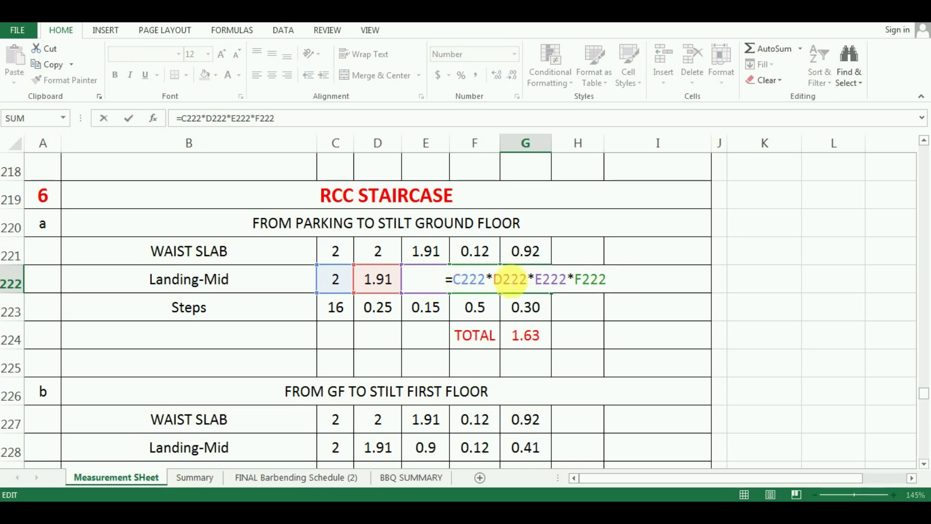
pyautogui.click(518, 281)
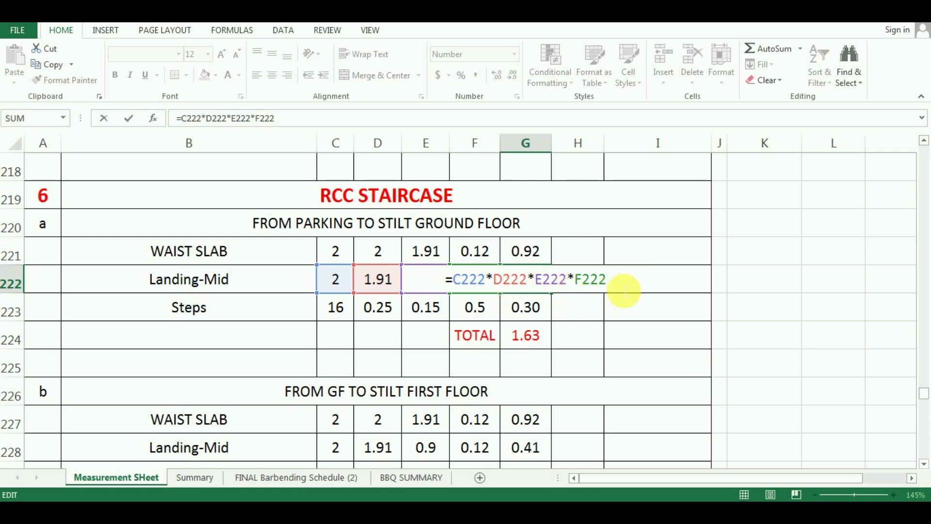
pyautogui.press('Return')
pyautogui.click(536, 286)
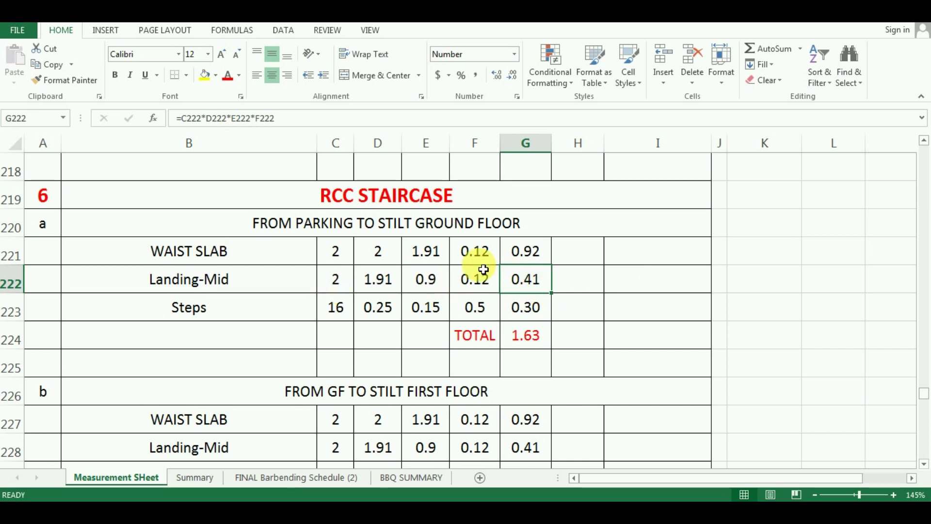
pyautogui.moveTo(509, 253); pyautogui.dragTo(527, 305)
pyautogui.click(474, 335)
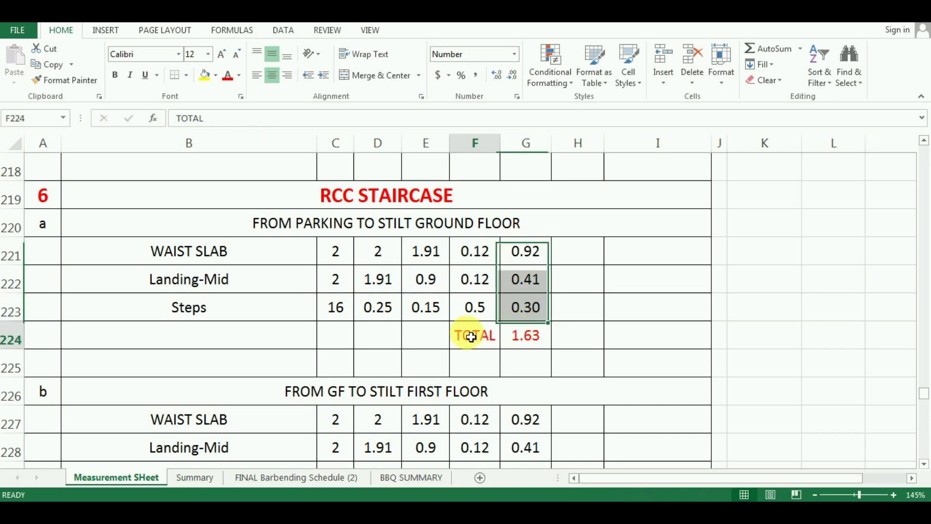
pyautogui.click(436, 223)
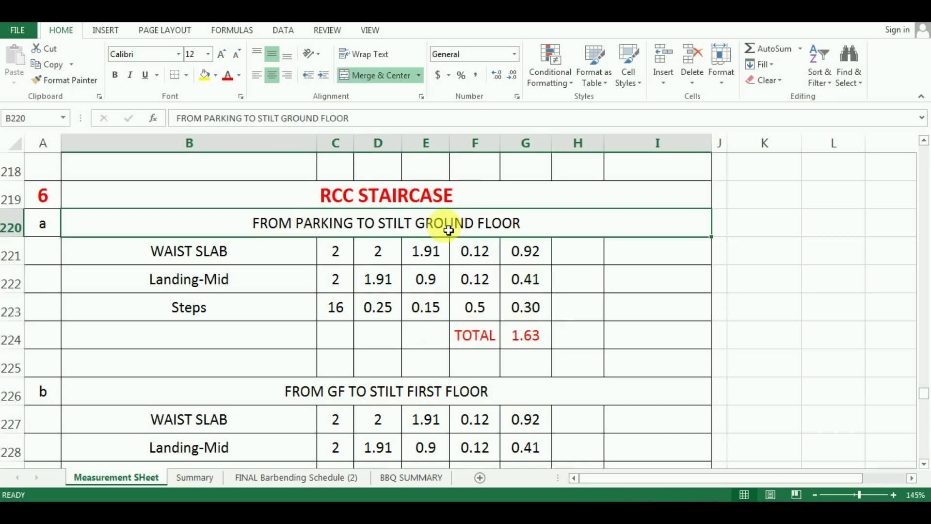
pyautogui.doubleClick(486, 231)
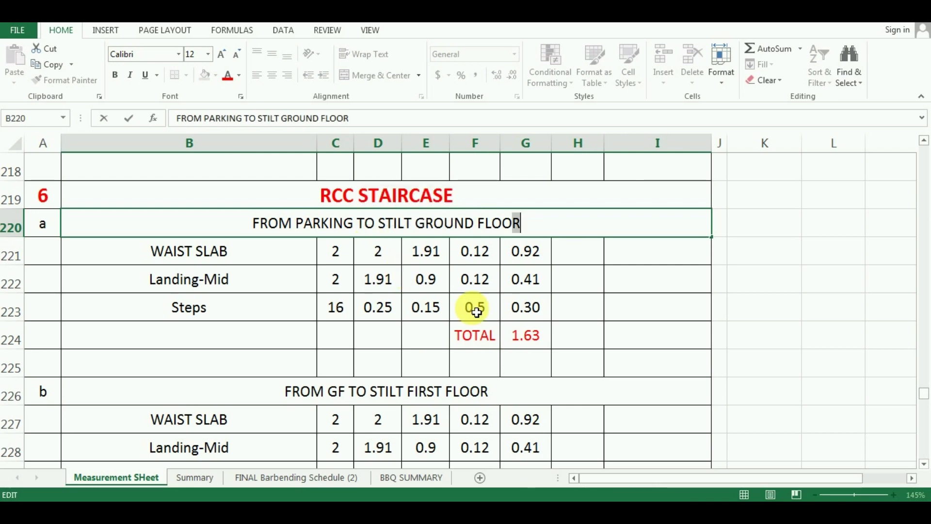
pyautogui.click(526, 347)
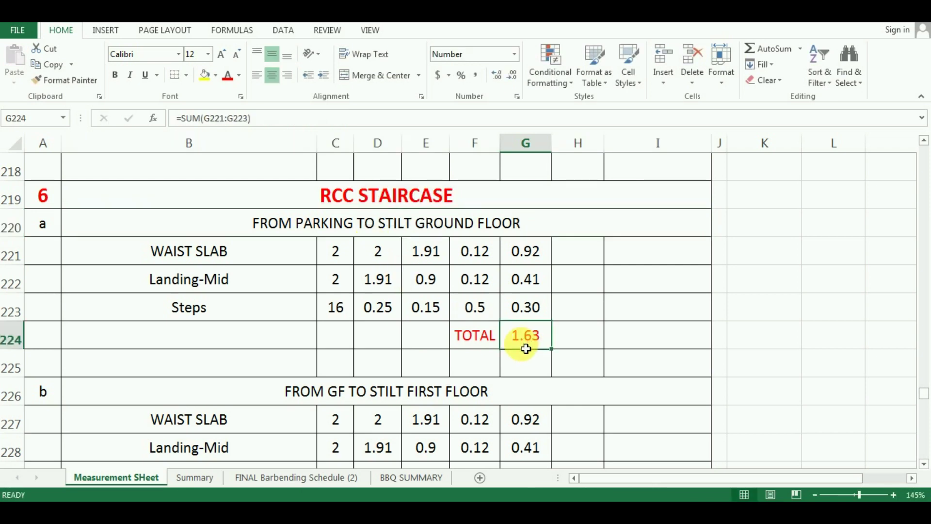
pyautogui.doubleClick(526, 349)
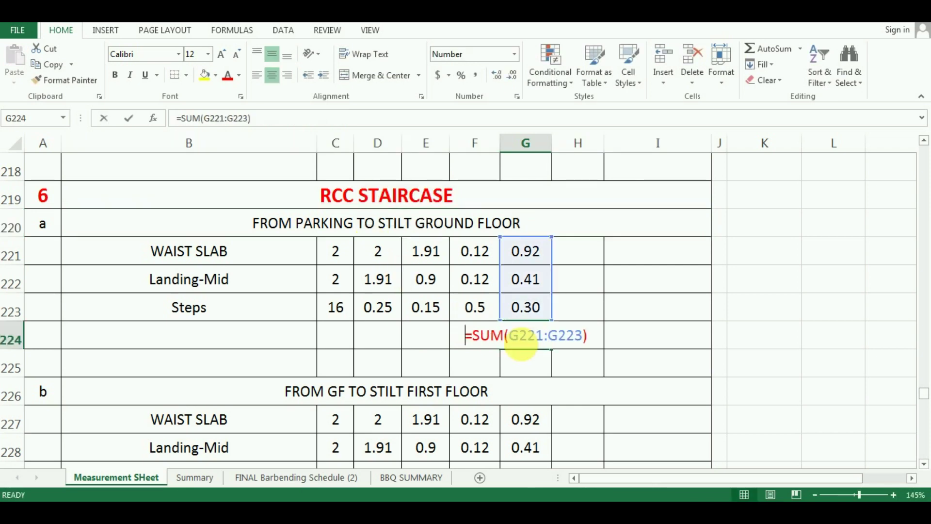
pyautogui.click(609, 333)
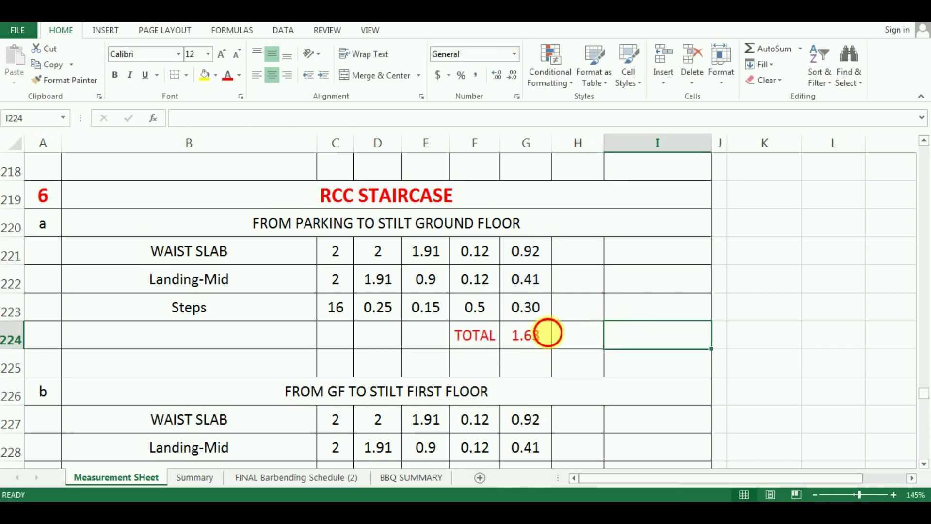
pyautogui.doubleClick(548, 333)
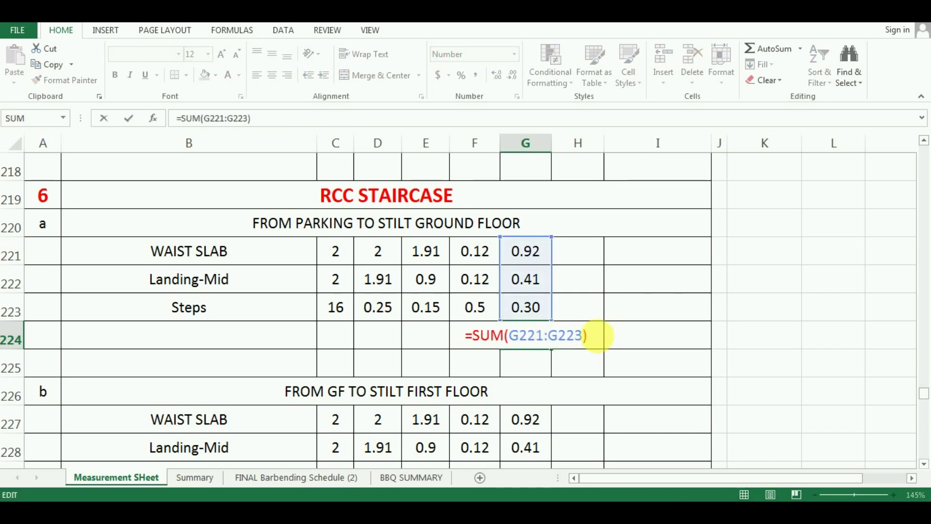
pyautogui.press('Return')
pyautogui.click(534, 336)
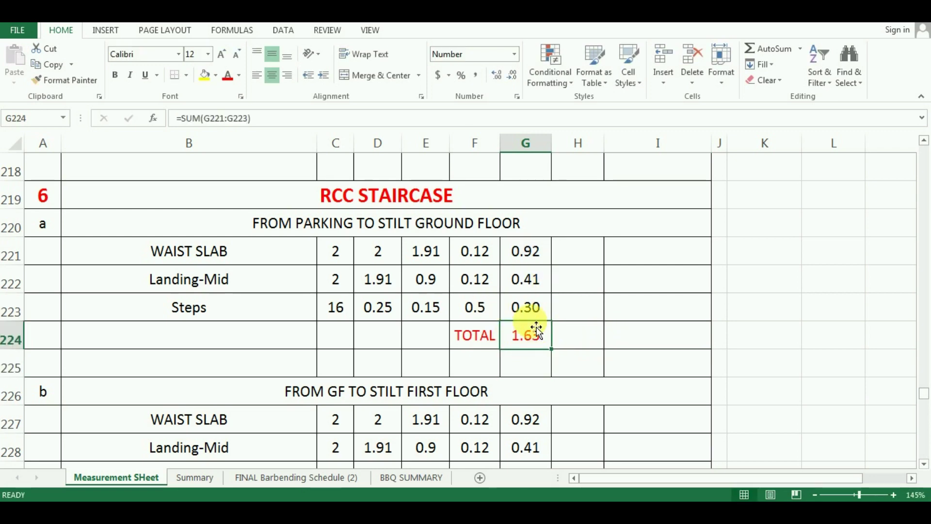
# Select the GF-to-stilt-first-floor rows B227:F229, then zoom AutoCAD onto the riser 167, tread 250 section.
pyautogui.scroll(-1, 537, 329)
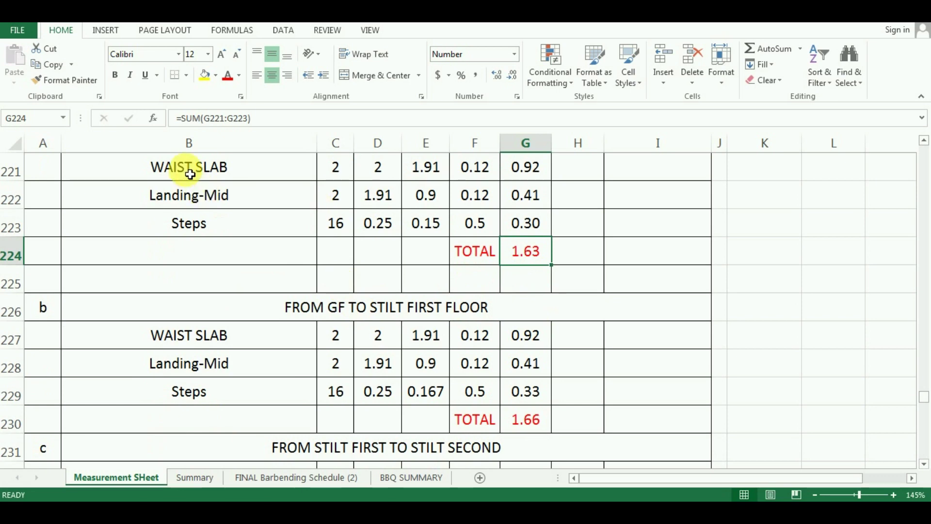
pyautogui.moveTo(229, 333); pyautogui.dragTo(428, 377)
pyautogui.hotkey('alt', 'Tab')
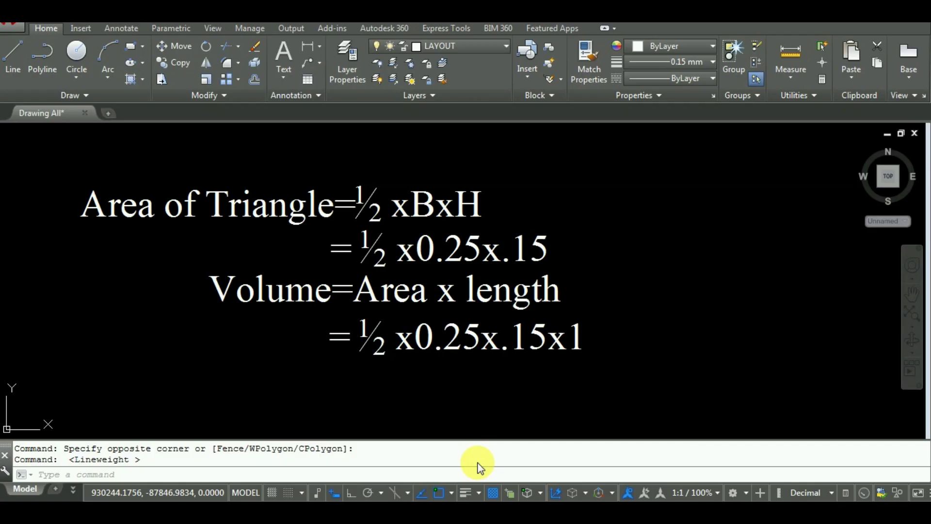
pyautogui.scroll(-5, 480, 393)
pyautogui.scroll(-3, 598, 343)
pyautogui.scroll(6, 534, 291)
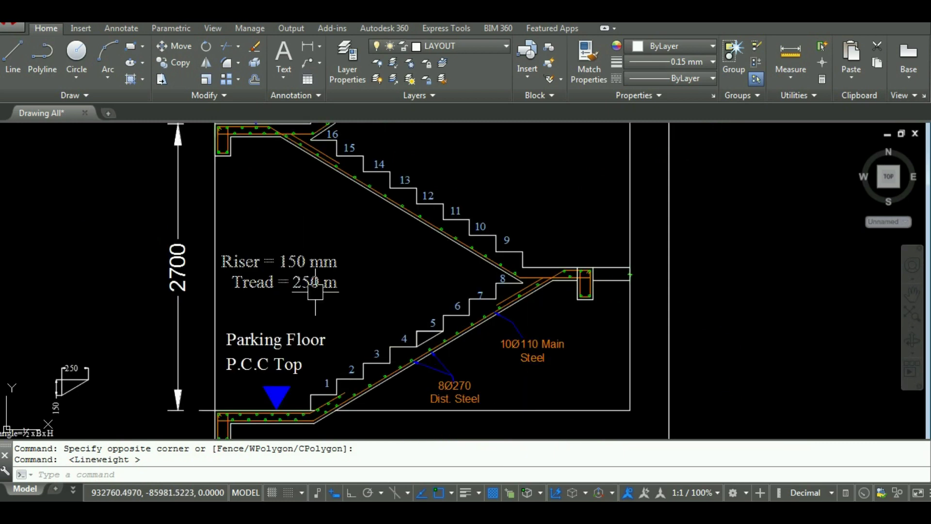
pyautogui.scroll(-3, 320, 301)
pyautogui.scroll(4, 315, 160)
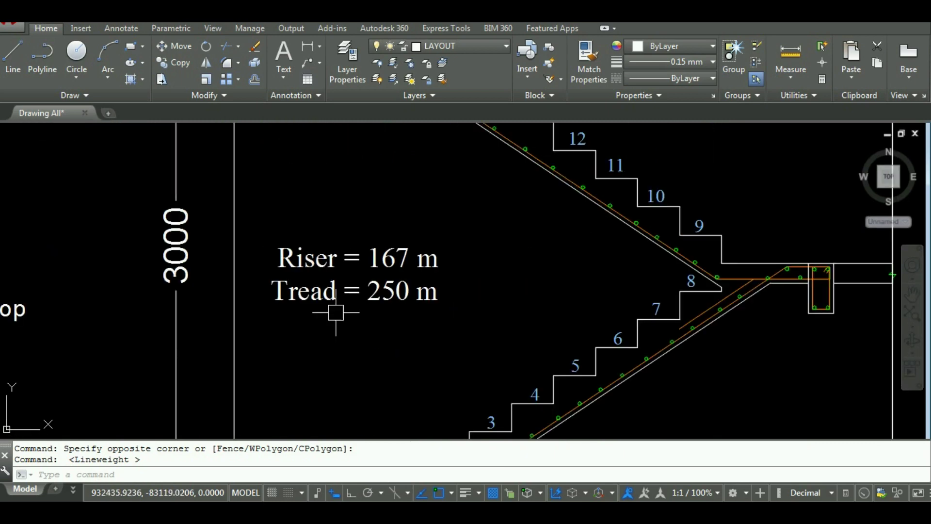
pyautogui.scroll(-3, 415, 266)
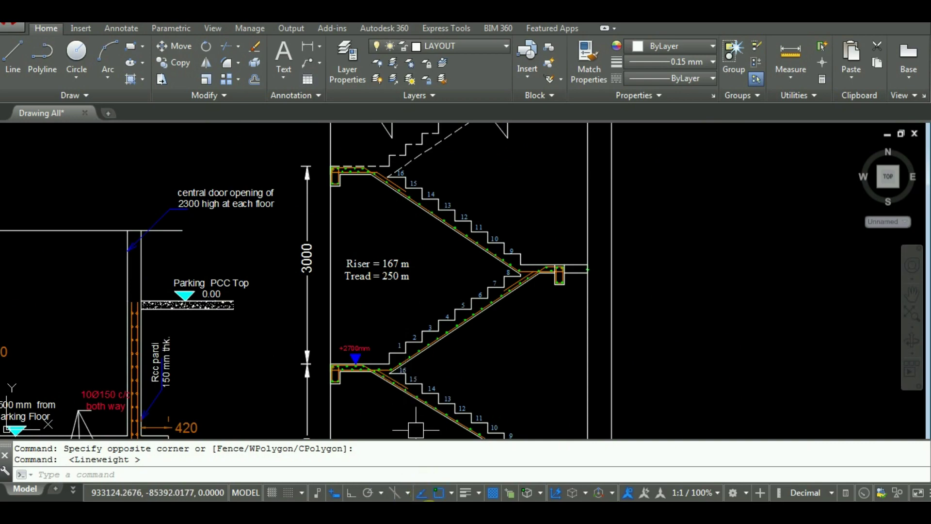
# Compare the second flight's 0.167 riser with the first flight's 0.15 riser, then scroll down.
pyautogui.hotkey('alt', 'Tab')
pyautogui.click(302, 232)
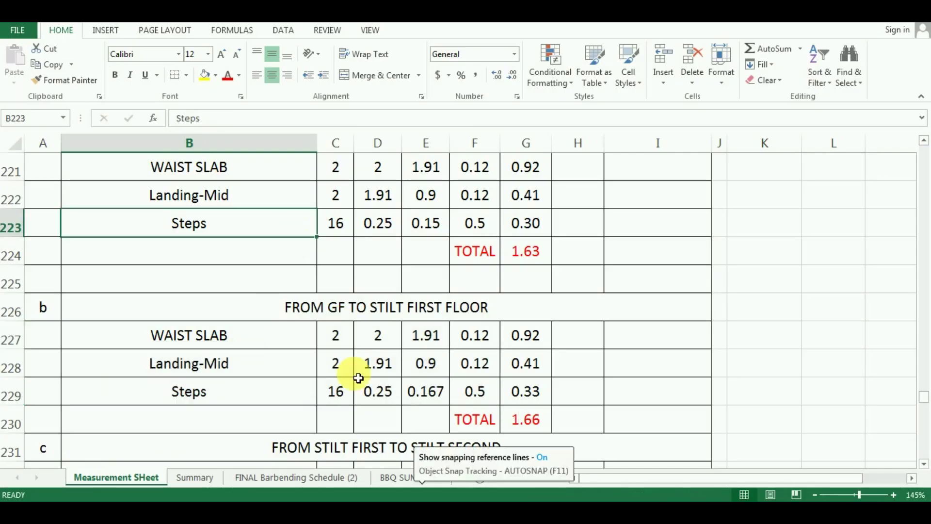
pyautogui.click(443, 395)
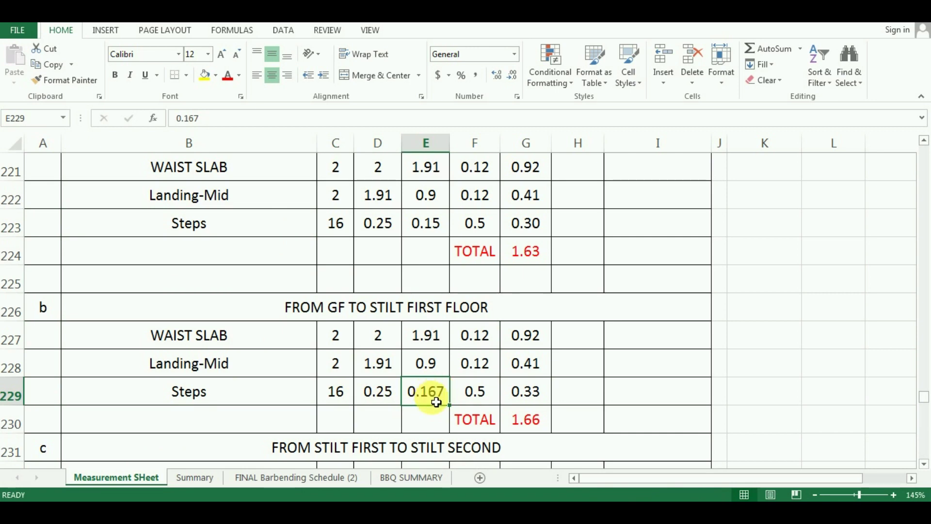
pyautogui.click(416, 227)
pyautogui.click(429, 391)
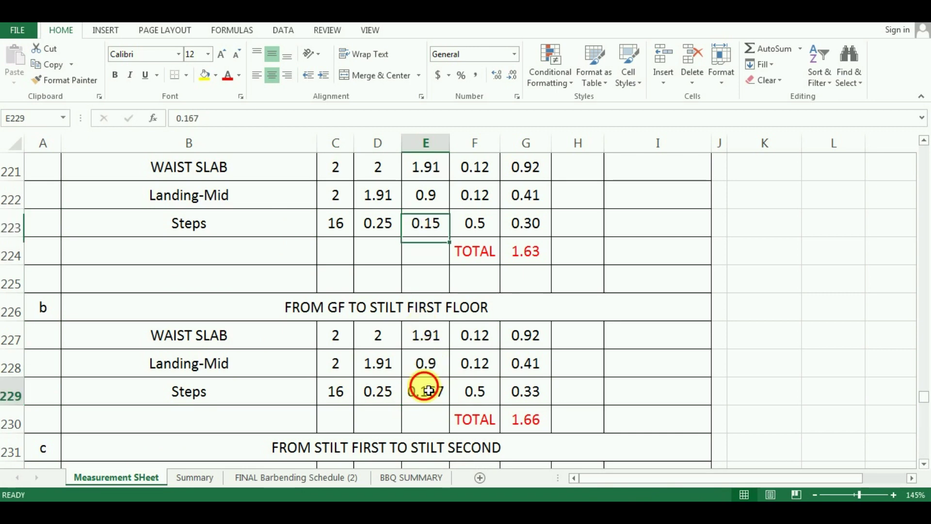
pyautogui.scroll(-1, 428, 339)
pyautogui.scroll(-1, 432, 344)
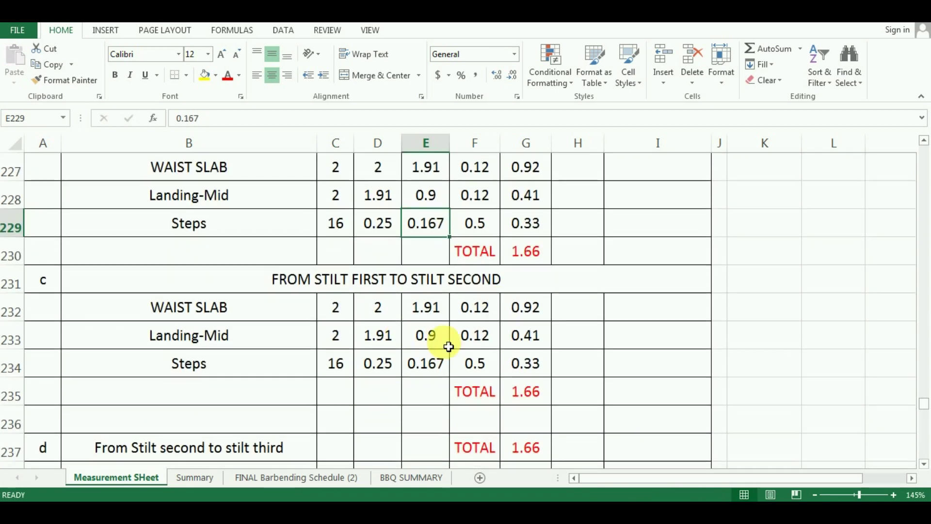
pyautogui.scroll(-2, 456, 328)
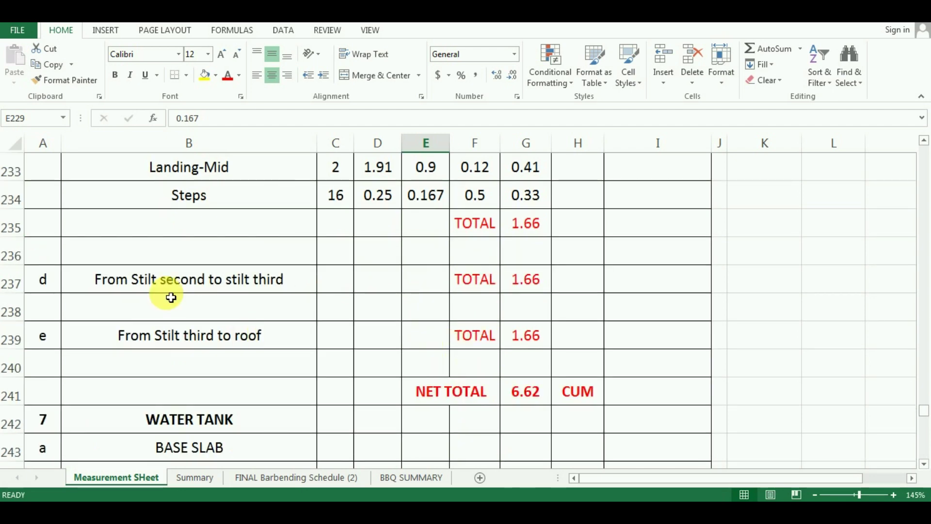
pyautogui.click(525, 397)
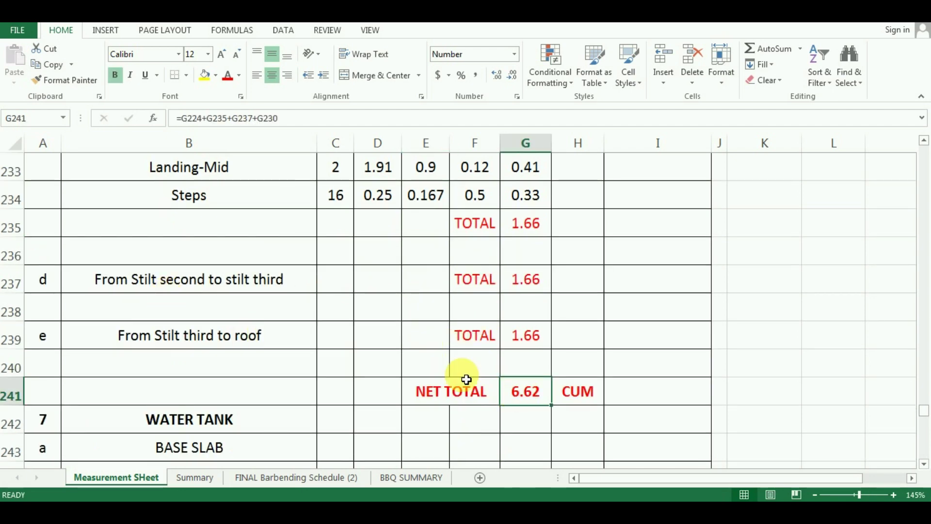
pyautogui.doubleClick(523, 390)
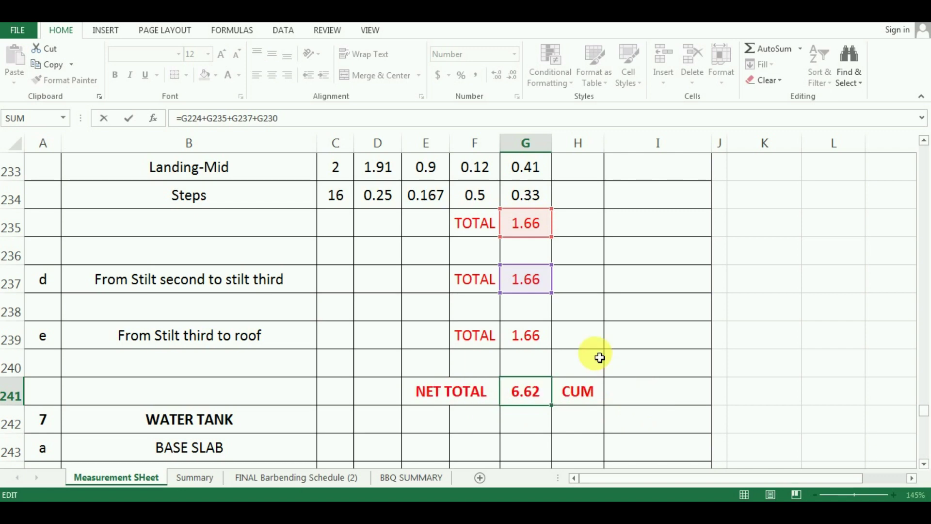
pyautogui.scroll(3, 598, 359)
pyautogui.scroll(-3, 562, 350)
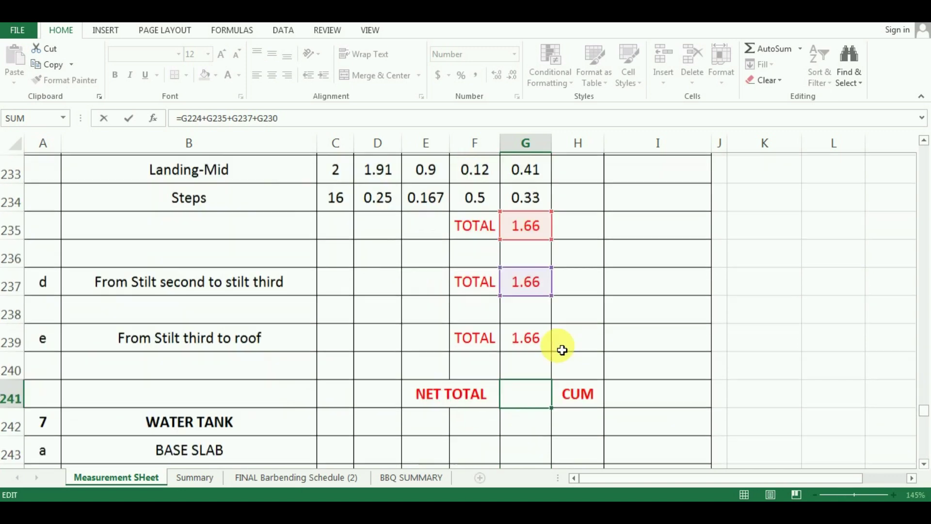
pyautogui.press('Return')
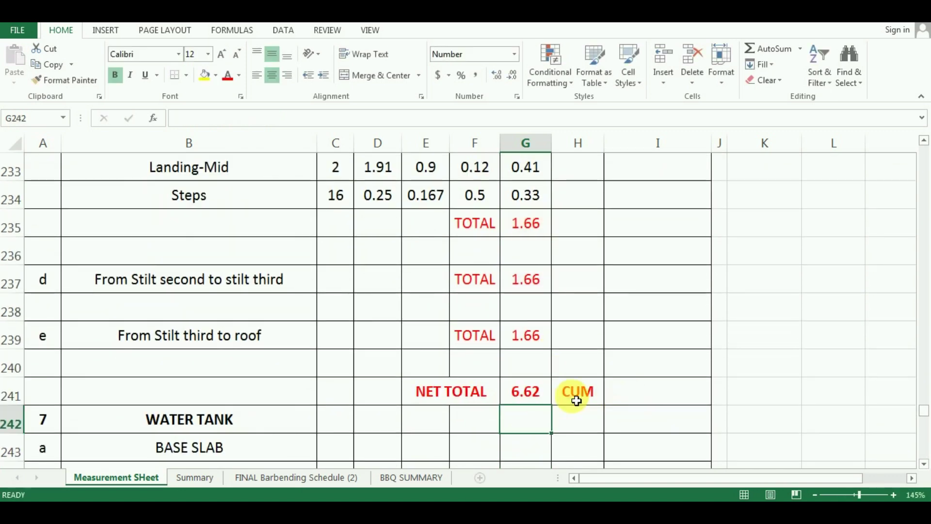
pyautogui.click(516, 391)
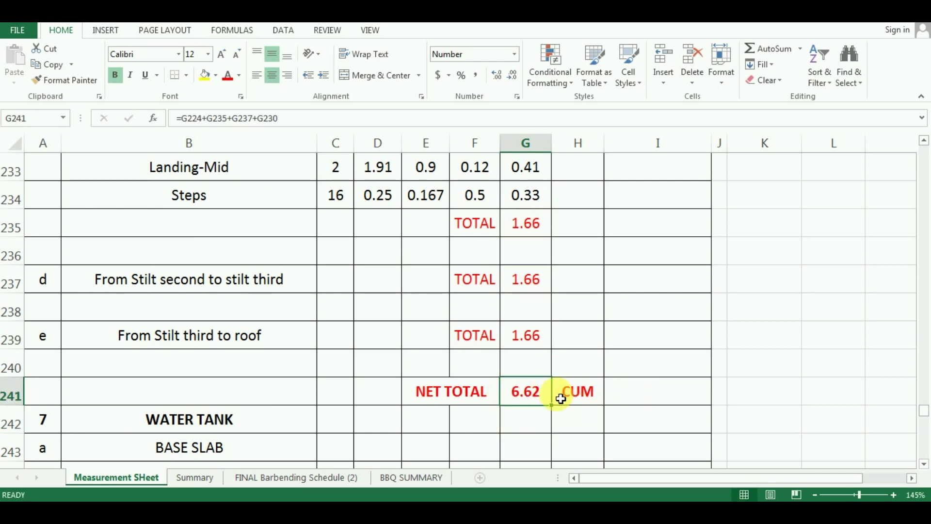
# Scroll through the RCC Staircase rows down to the WATER TANK heading.
pyautogui.scroll(4, 625, 374)
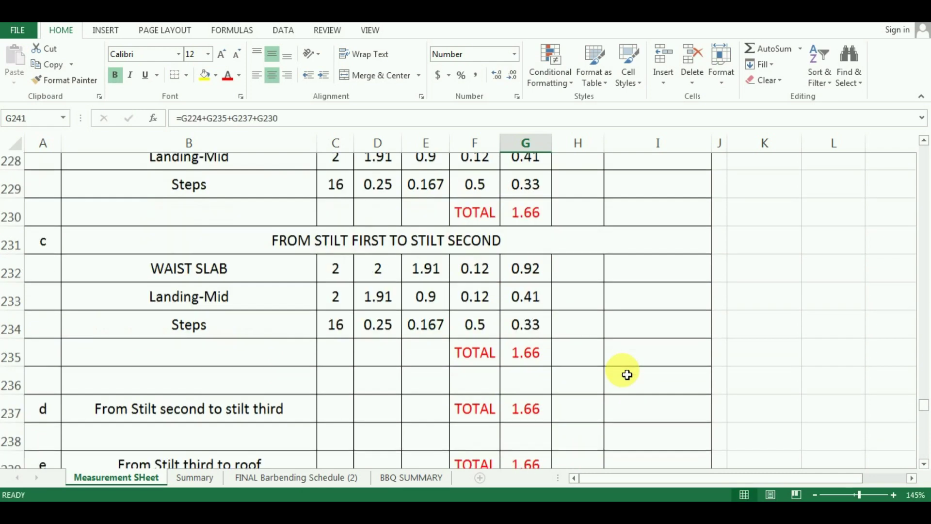
pyautogui.scroll(1, 373, 247)
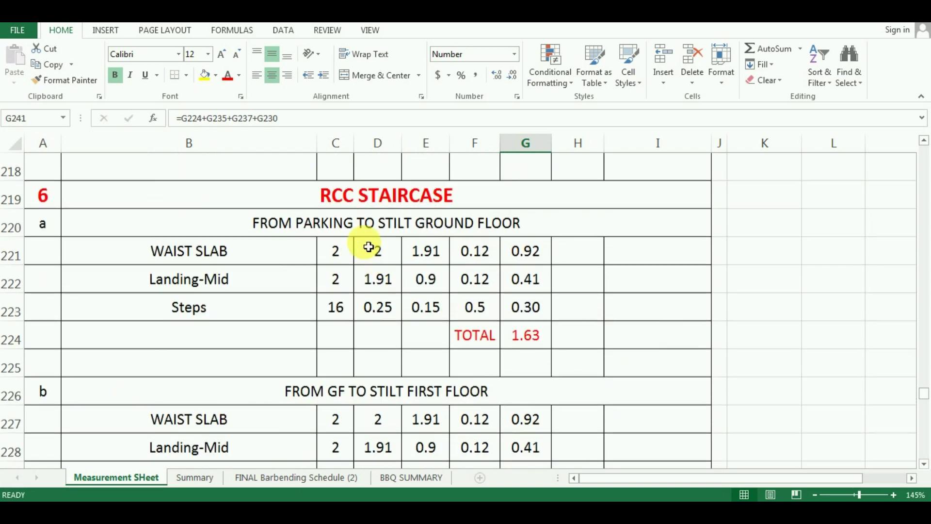
pyautogui.scroll(-3, 468, 330)
pyautogui.scroll(-3, 467, 332)
pyautogui.click(218, 333)
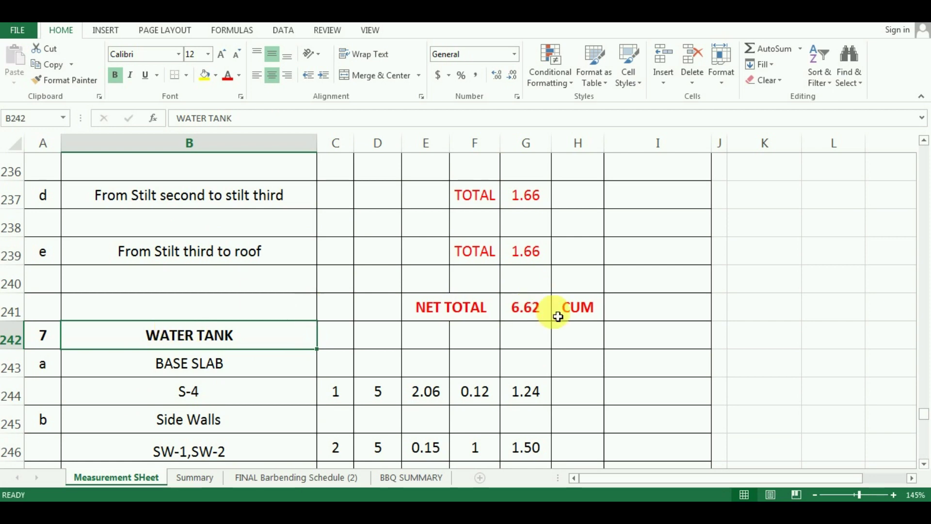
# Zoom the AutoCAD section onto the 2700-high first flight with 150 mm risers and 250 treads.
pyautogui.scroll(2, 466, 296)
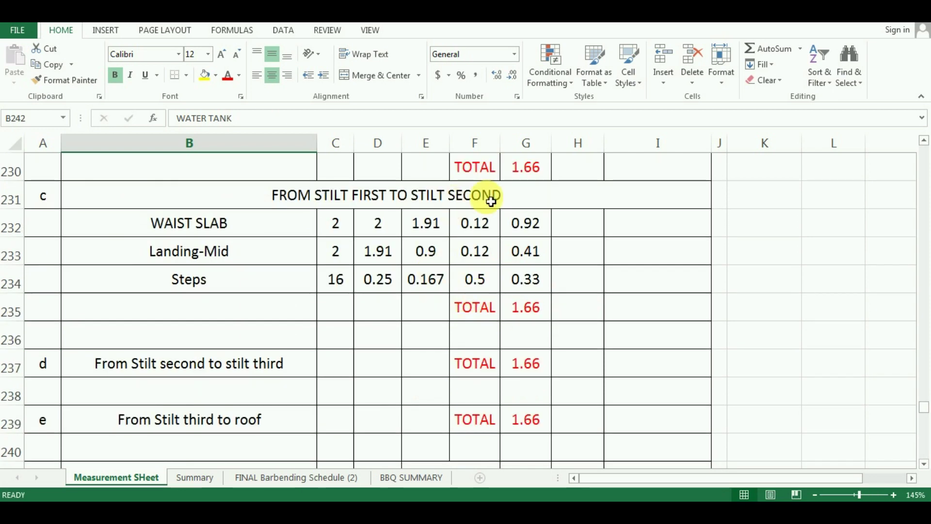
pyautogui.scroll(2, 446, 317)
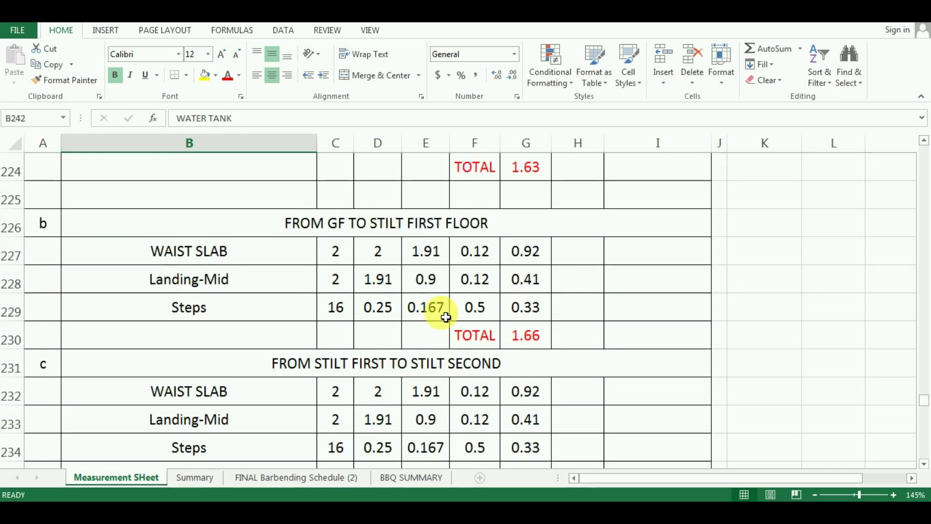
pyautogui.scroll(1, 446, 317)
pyautogui.scroll(2, 446, 317)
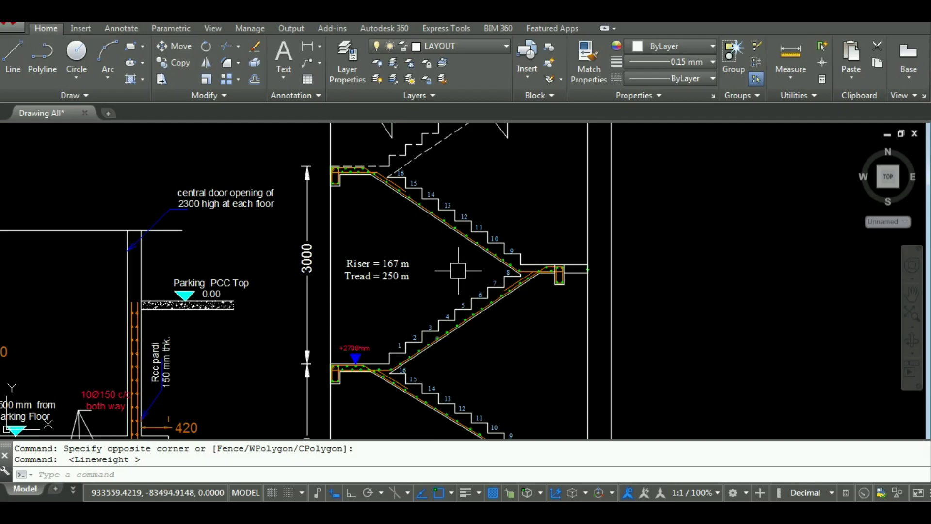
pyautogui.scroll(-5, 436, 281)
pyautogui.scroll(4, 458, 298)
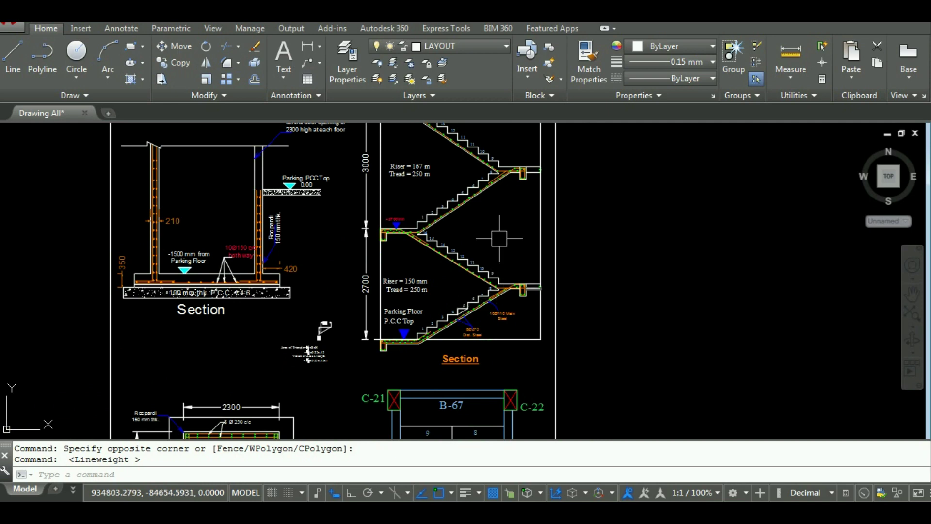
pyautogui.scroll(-2, 499, 238)
pyautogui.scroll(5, 502, 240)
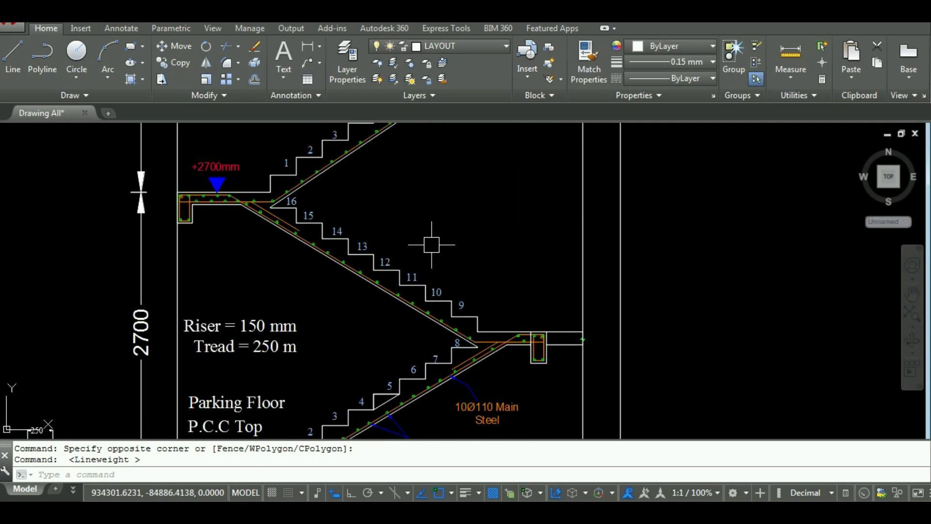
pyautogui.scroll(-4, 432, 245)
pyautogui.scroll(4, 432, 244)
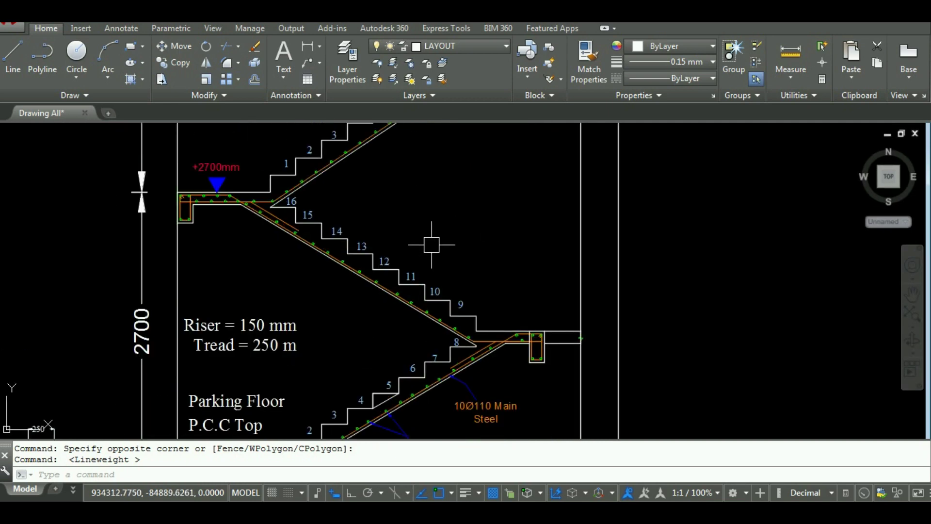